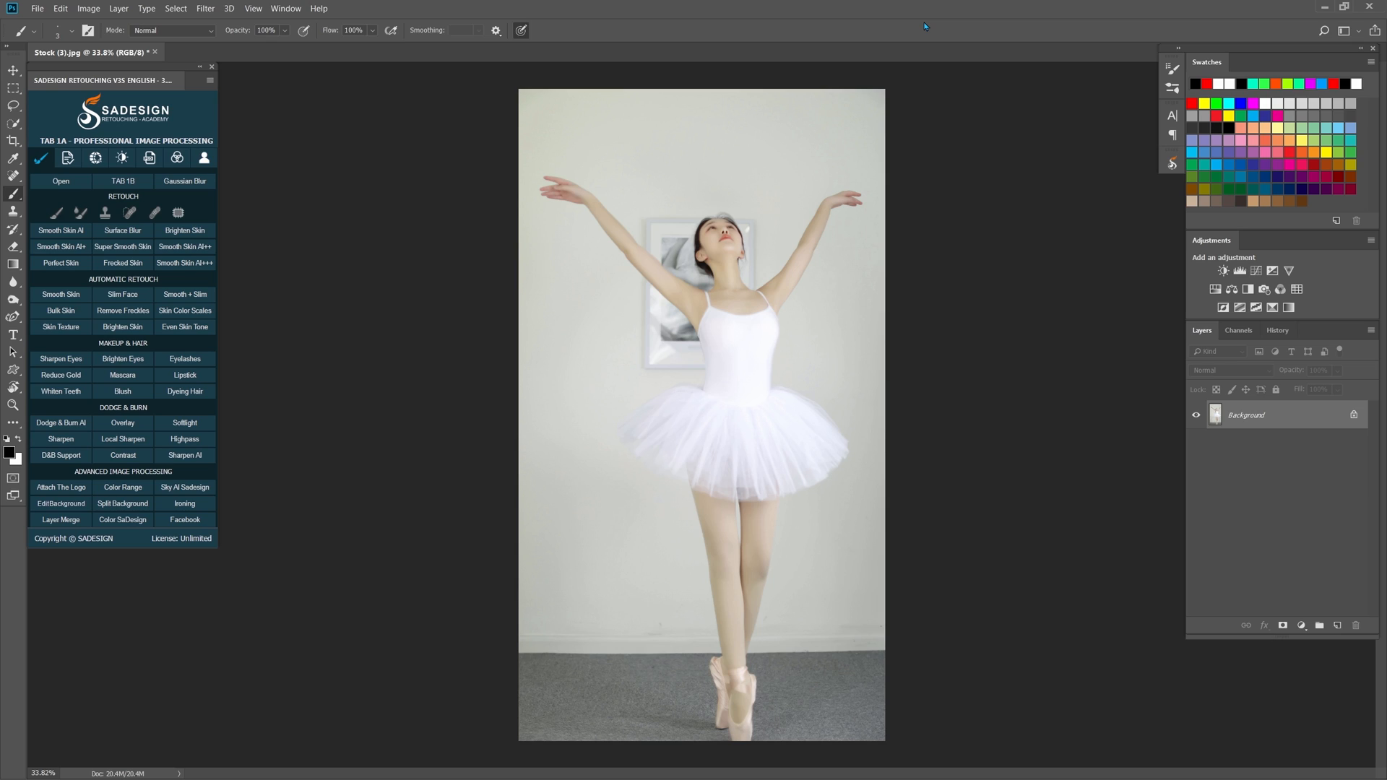
Create a new white 950 x 917 px document at 72 ppi and set the Brush tool's size to 3 px
{"action": "key", "text": "ctrl+n"}
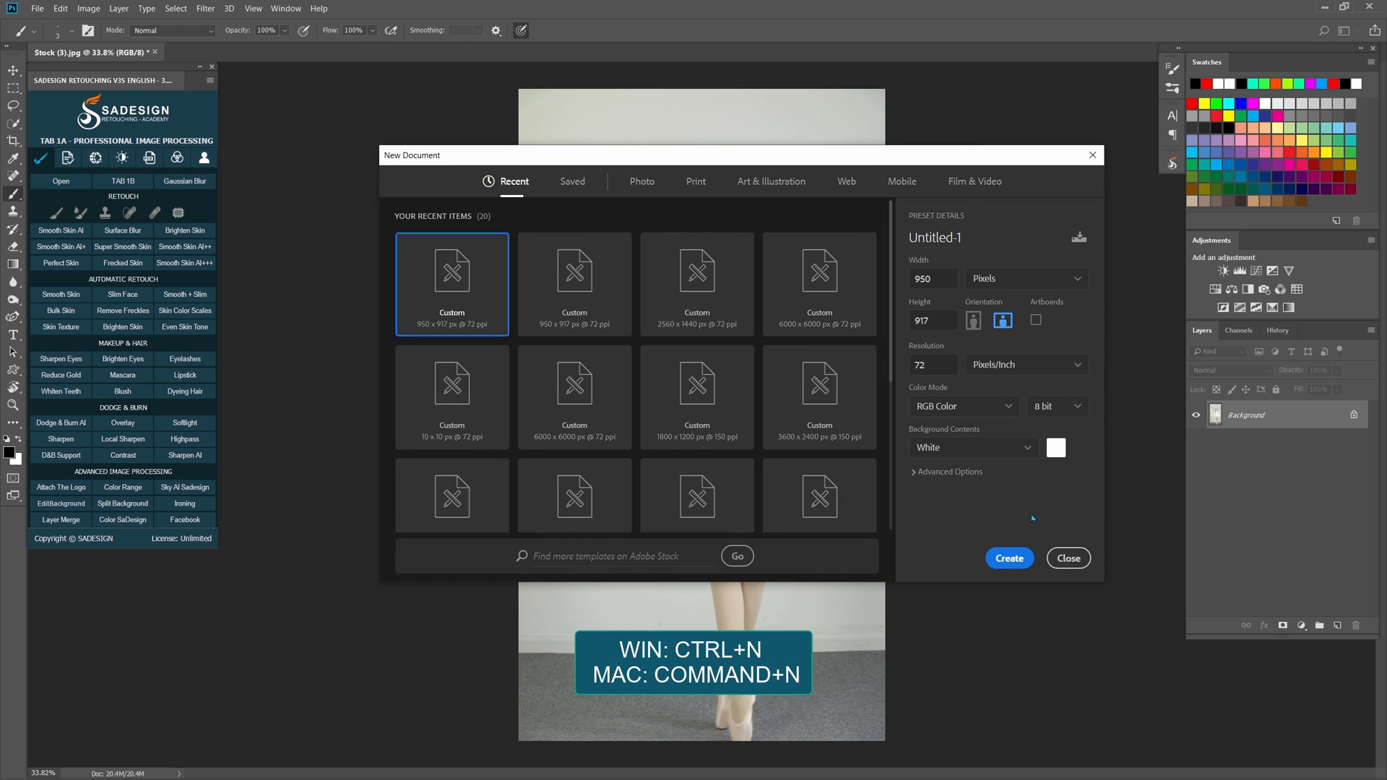
{"action": "left_click", "coordinate": [1008, 559]}
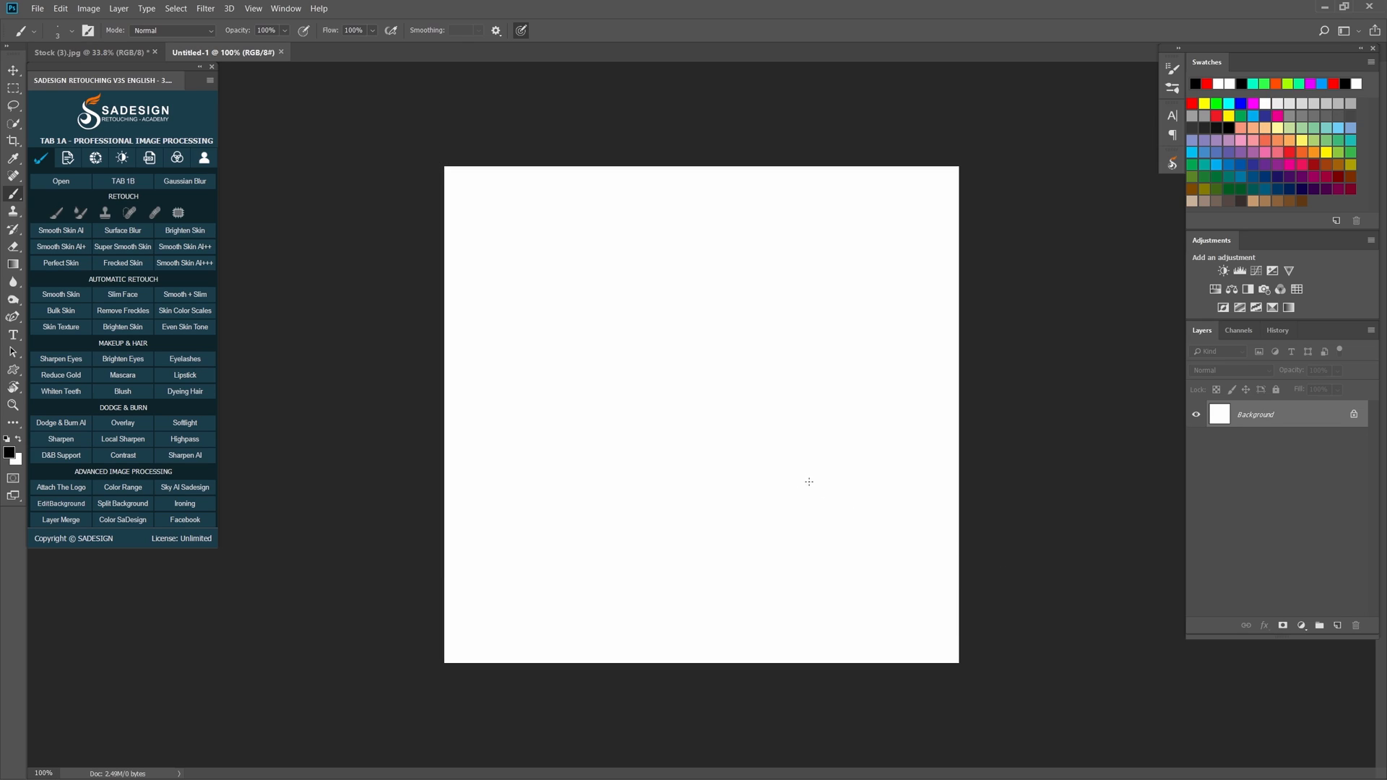
{"action": "right_click", "coordinate": [10, 195]}
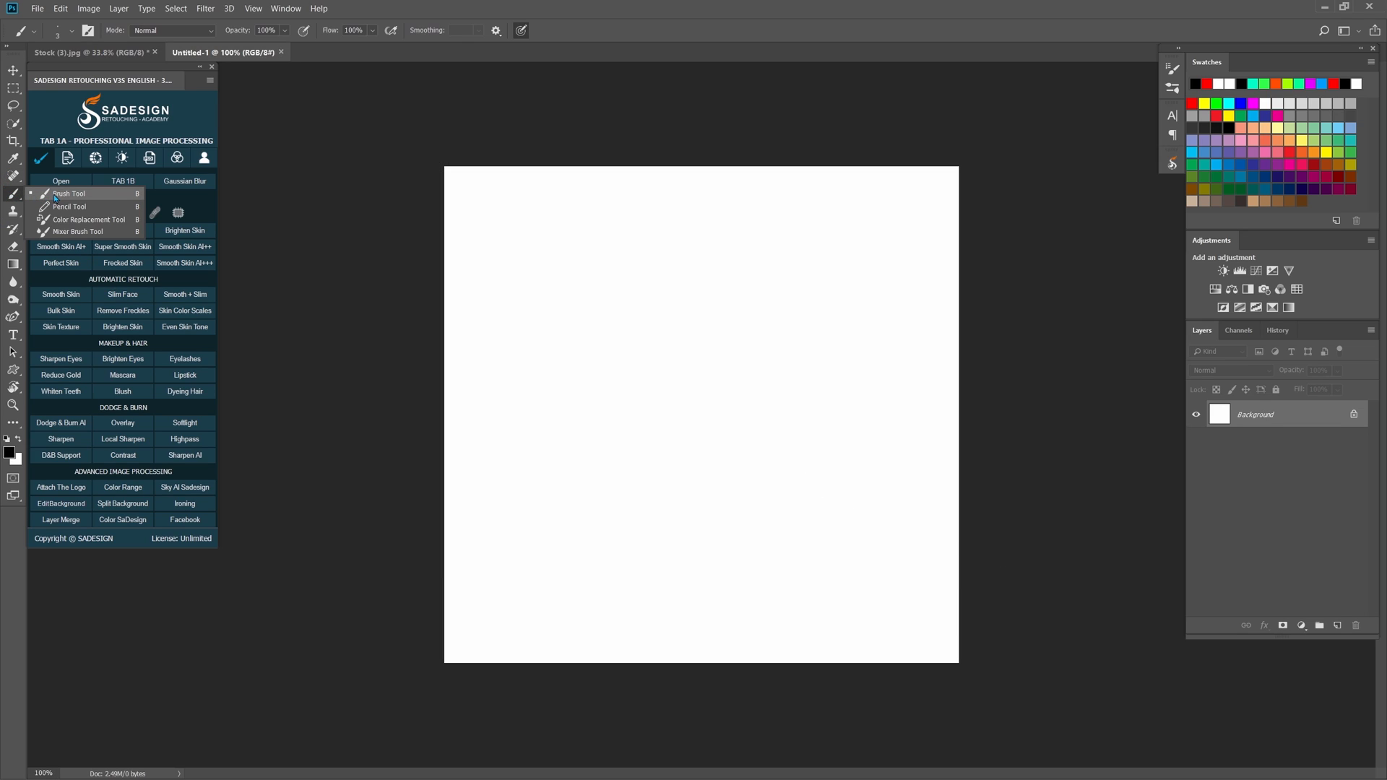
{"action": "left_click", "coordinate": [55, 198]}
{"action": "left_click", "coordinate": [72, 31]}
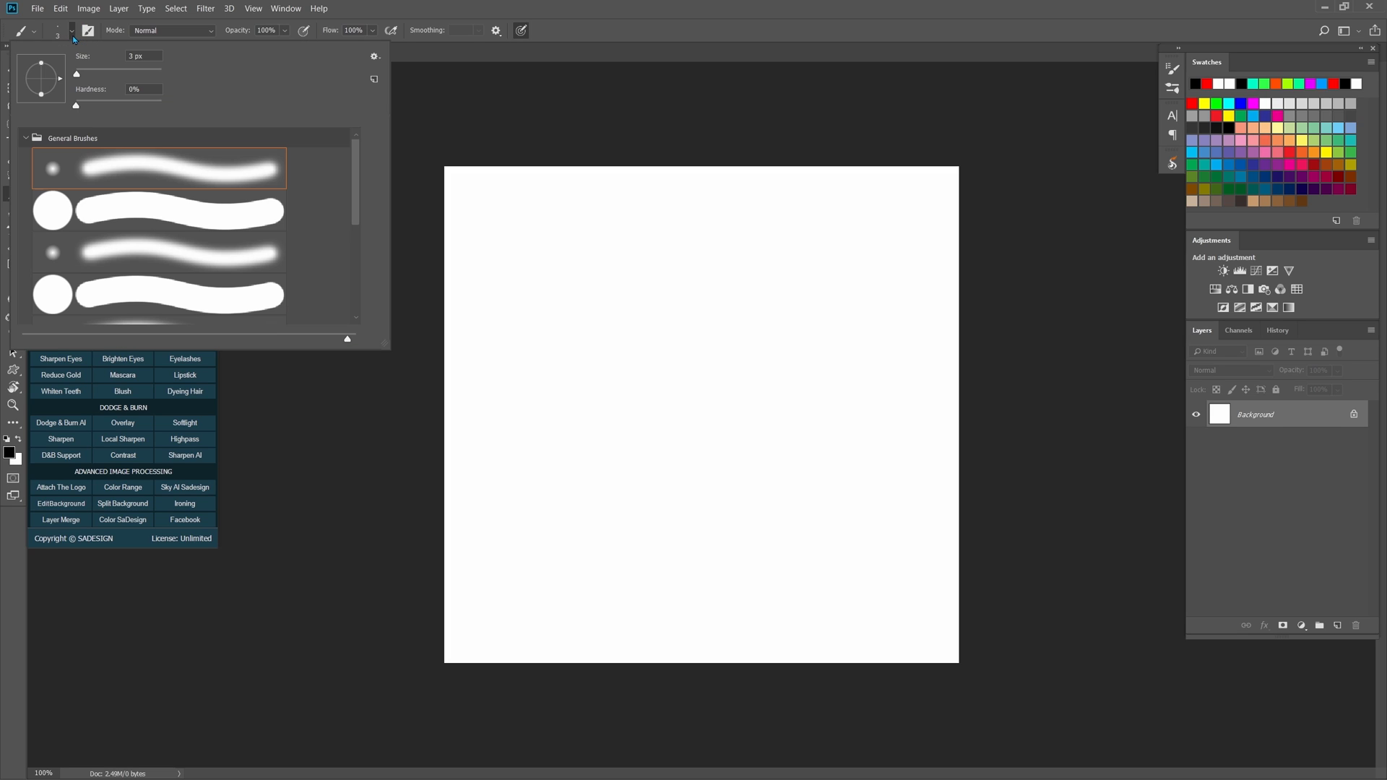
{"action": "left_click", "coordinate": [152, 56]}
{"action": "type", "text": "3"}
{"action": "key", "text": "Return"}
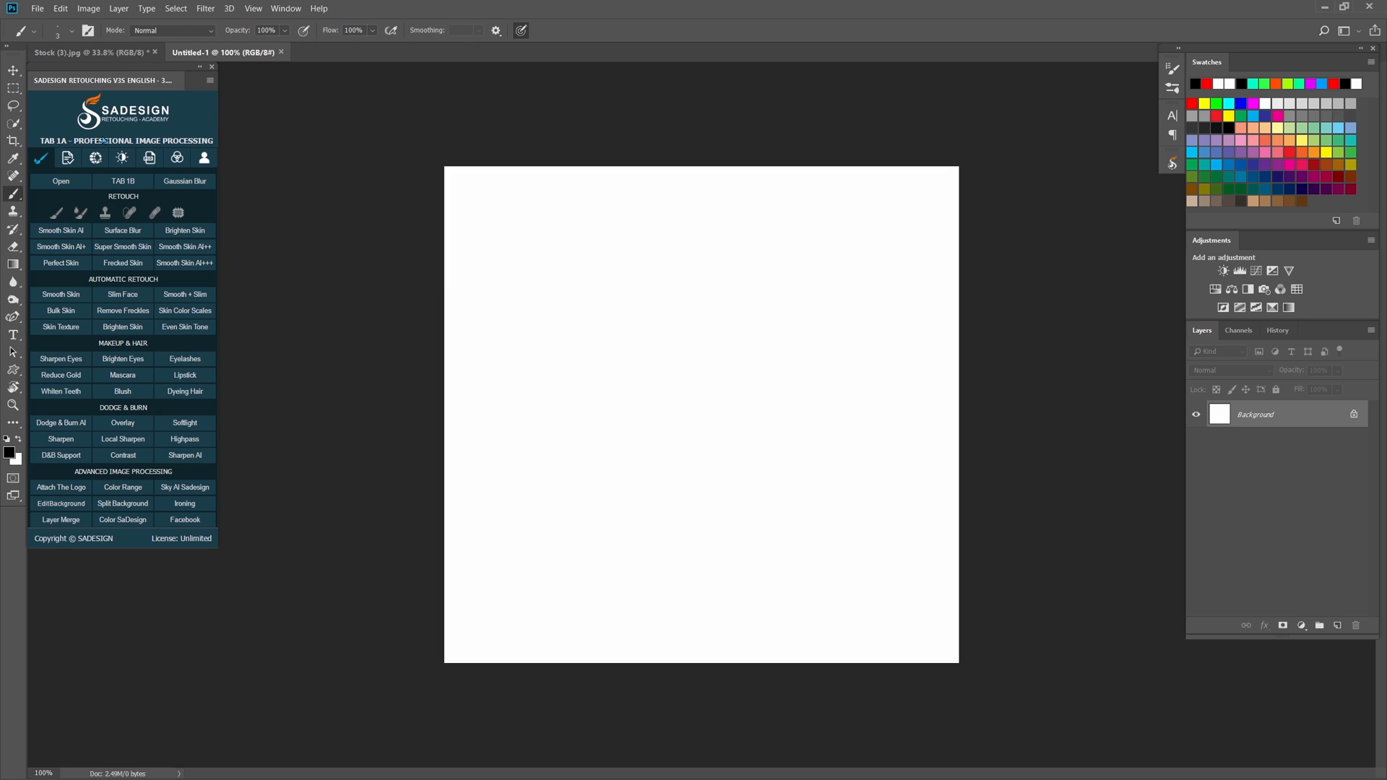
On a new layer, draw a four-point S-shaped wave path across the middle of the canvas with the Curvature Pen tool
{"action": "left_click", "coordinate": [13, 316]}
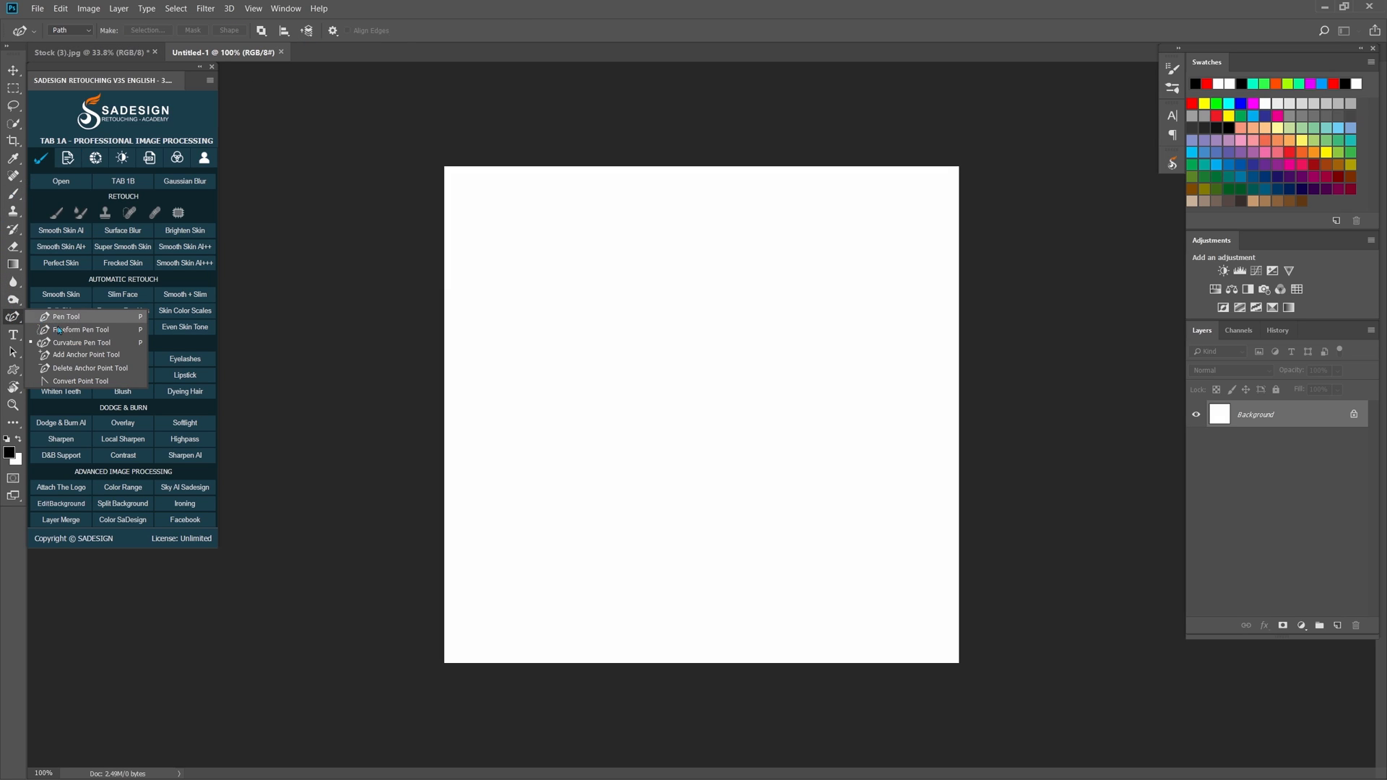
{"action": "left_click", "coordinate": [120, 342]}
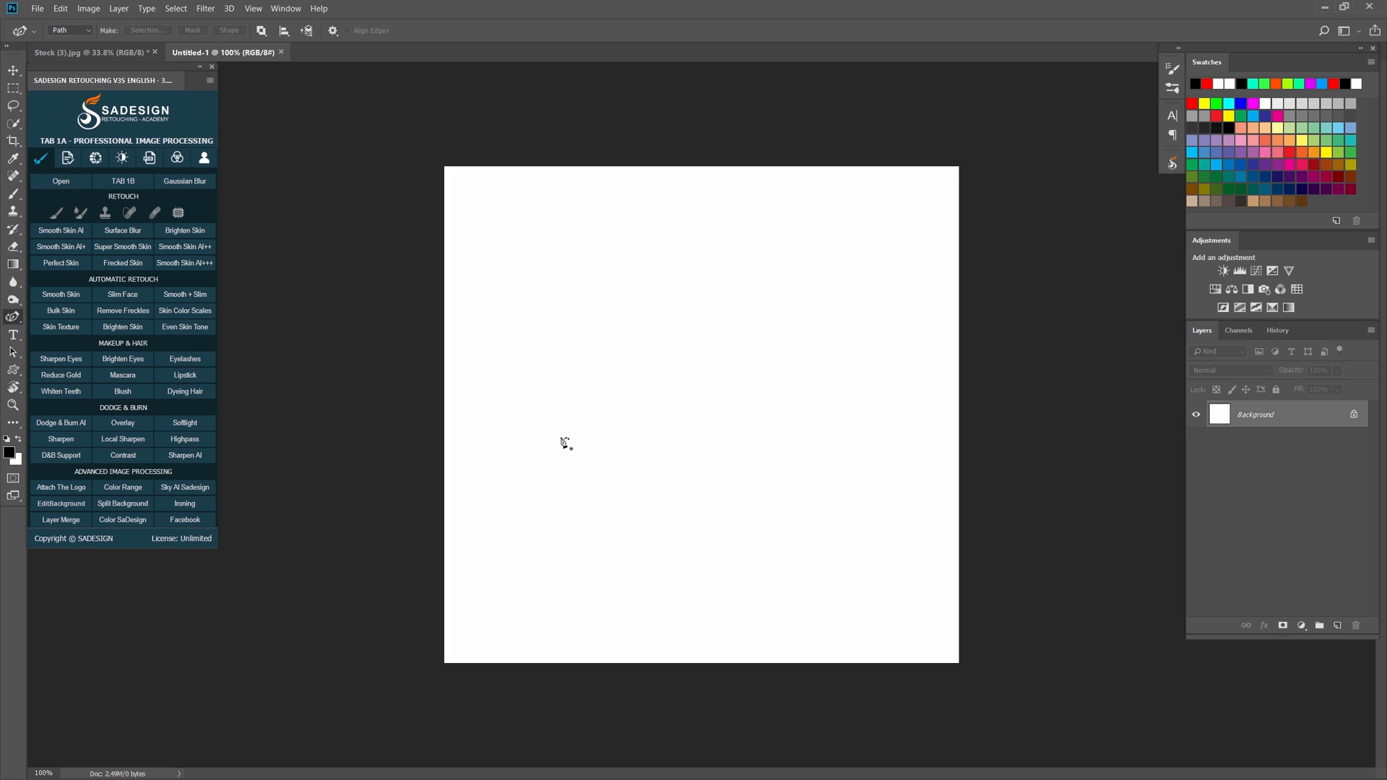
{"action": "left_click", "coordinate": [1338, 625]}
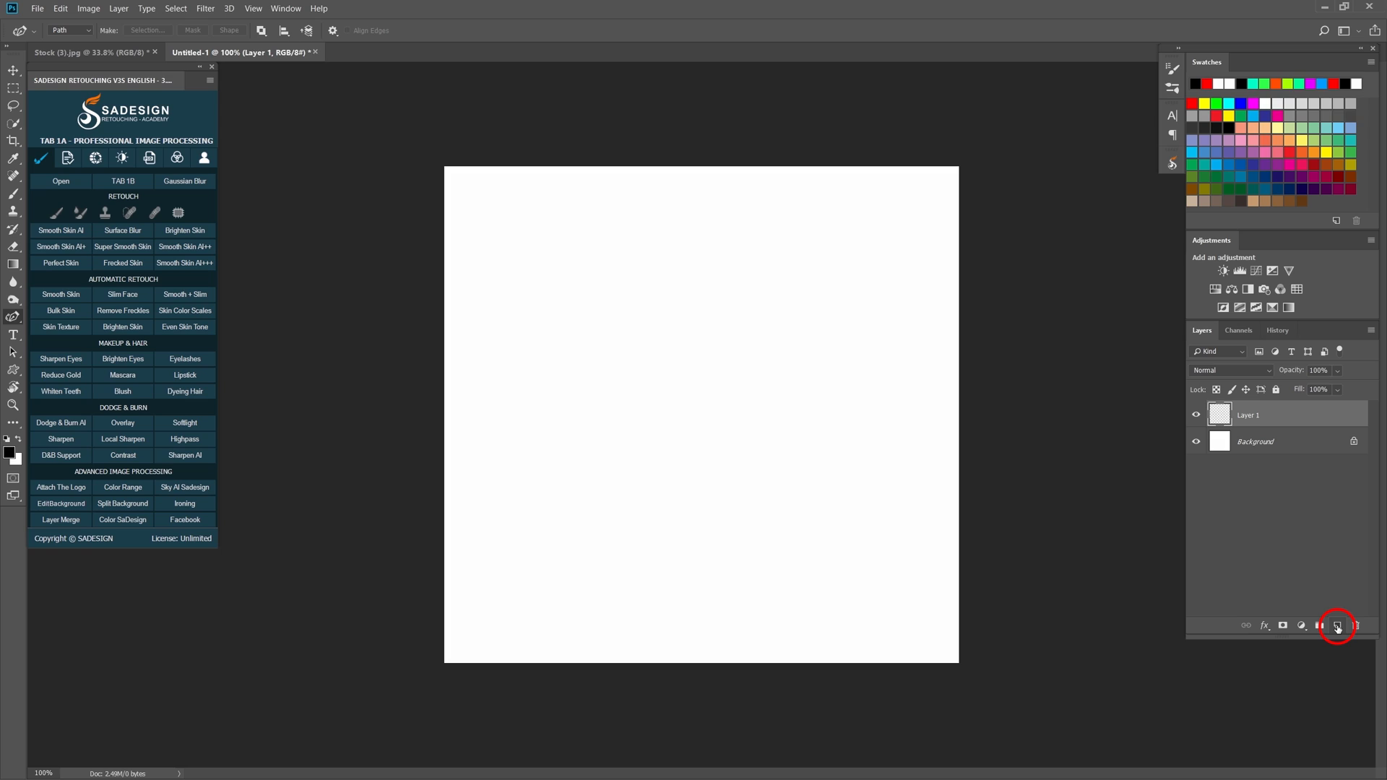
{"action": "left_click", "coordinate": [502, 429]}
{"action": "left_click", "coordinate": [592, 391]}
{"action": "left_click", "coordinate": [661, 445]}
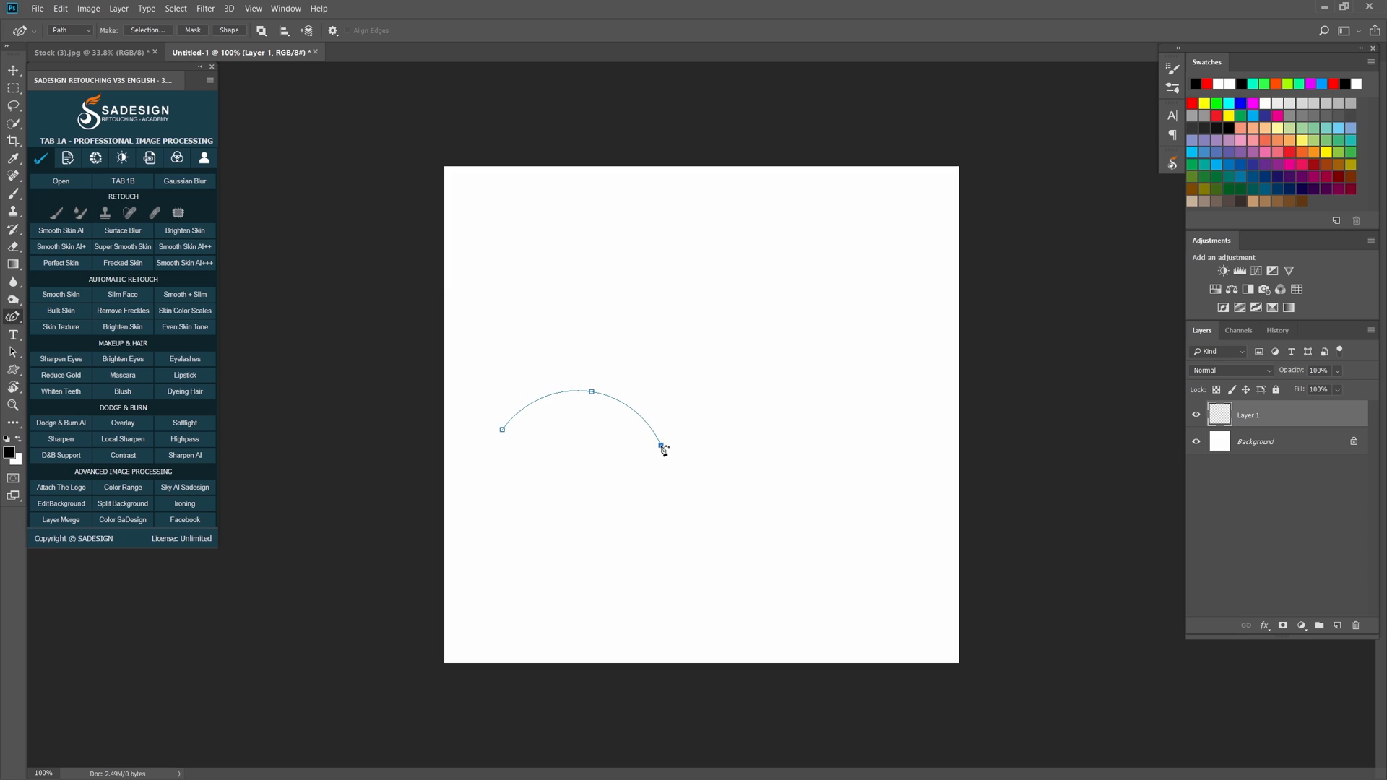
{"action": "left_click", "coordinate": [765, 396]}
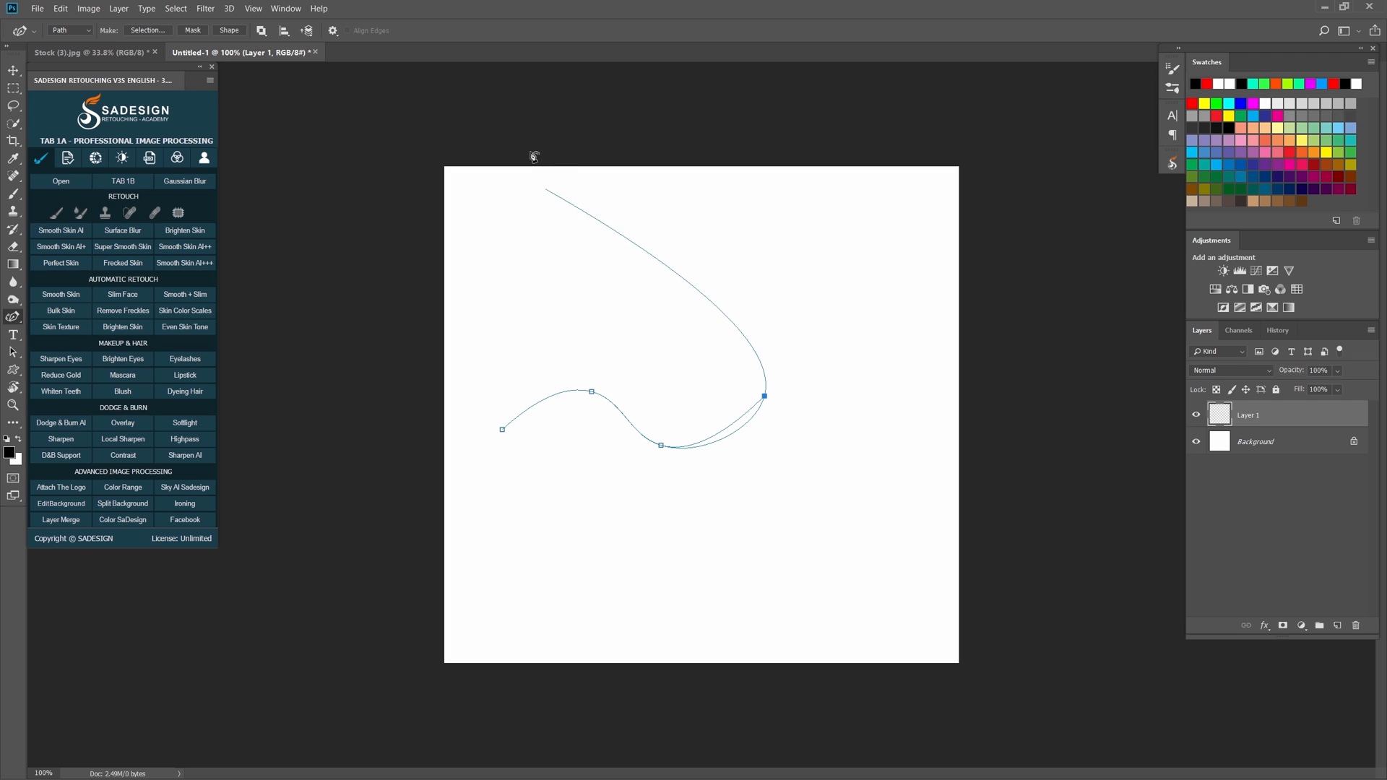
Stroke the wave's work path with the Brush and hide the path outline
{"action": "left_click", "coordinate": [286, 9]}
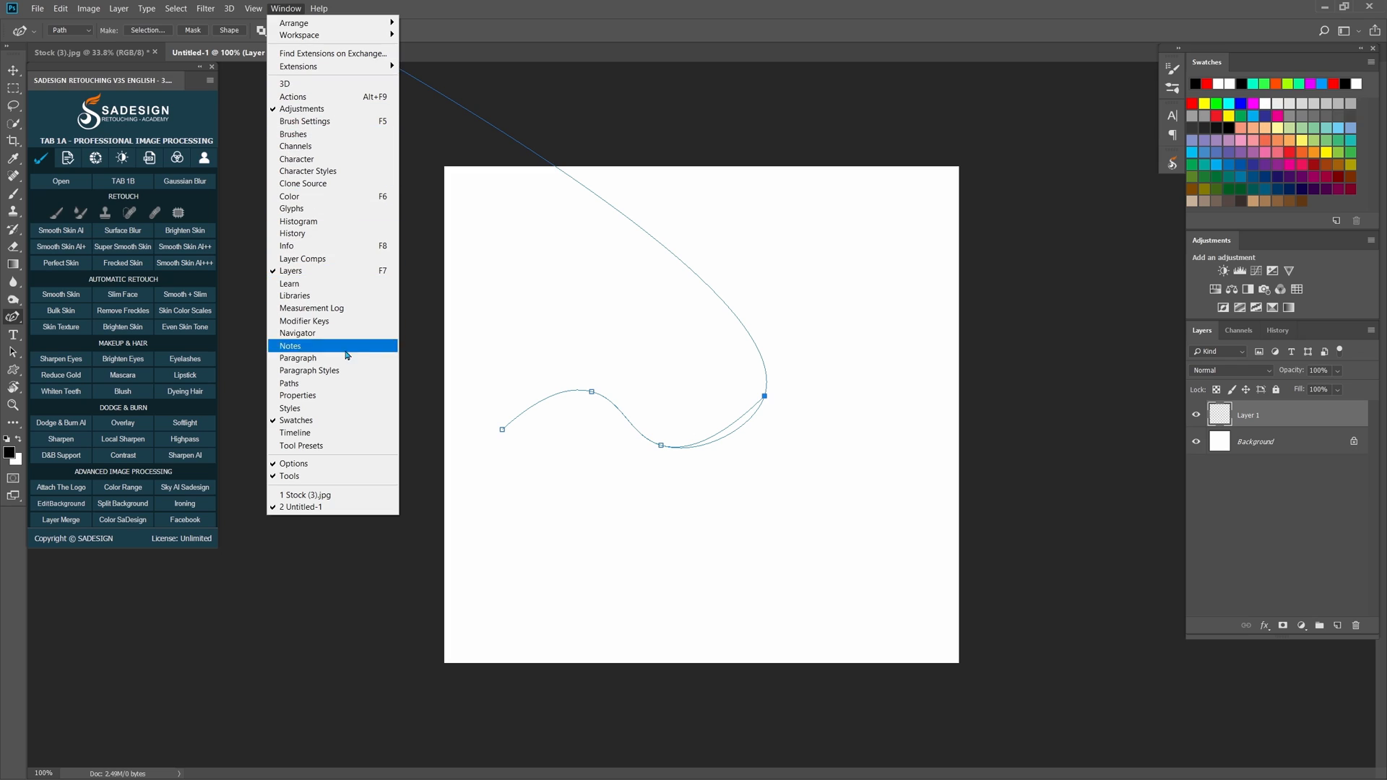
{"action": "left_click", "coordinate": [379, 388]}
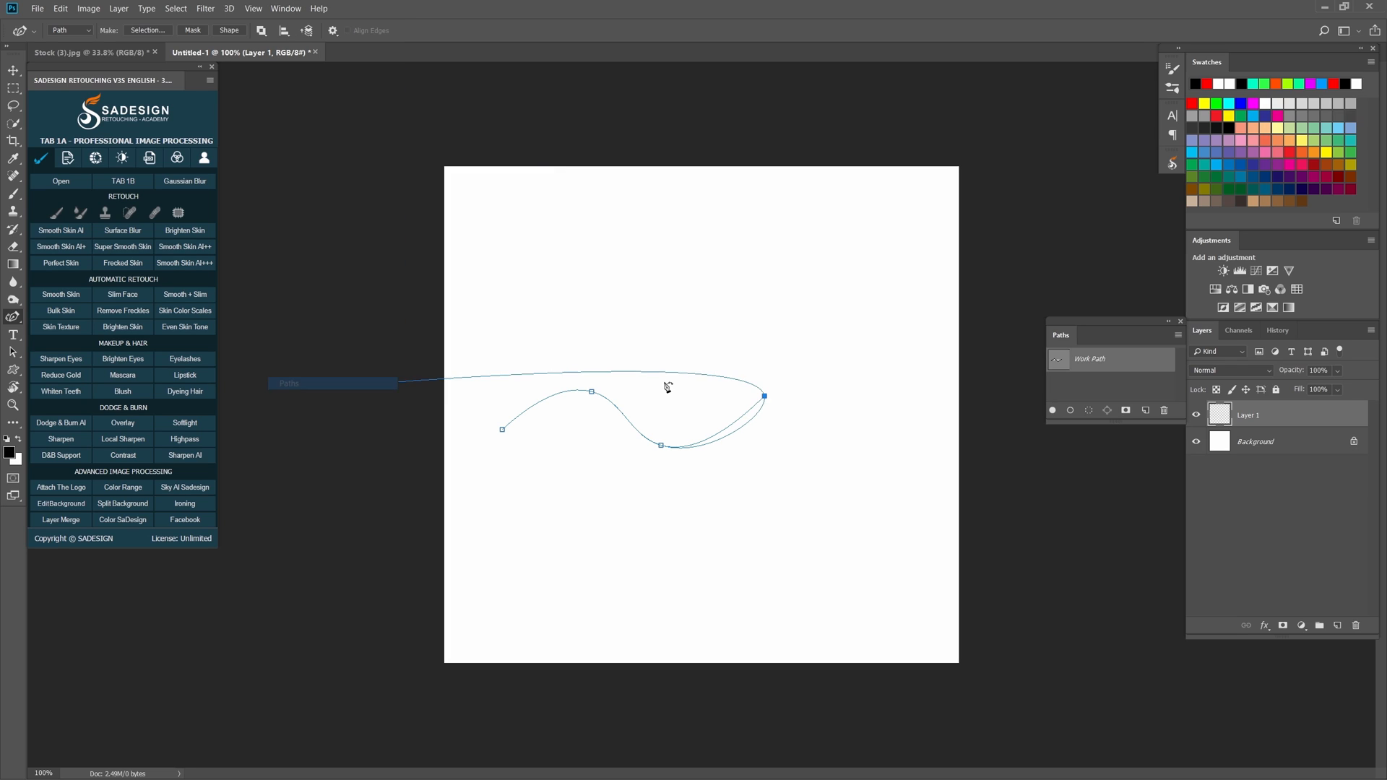
{"action": "right_click", "coordinate": [1102, 363]}
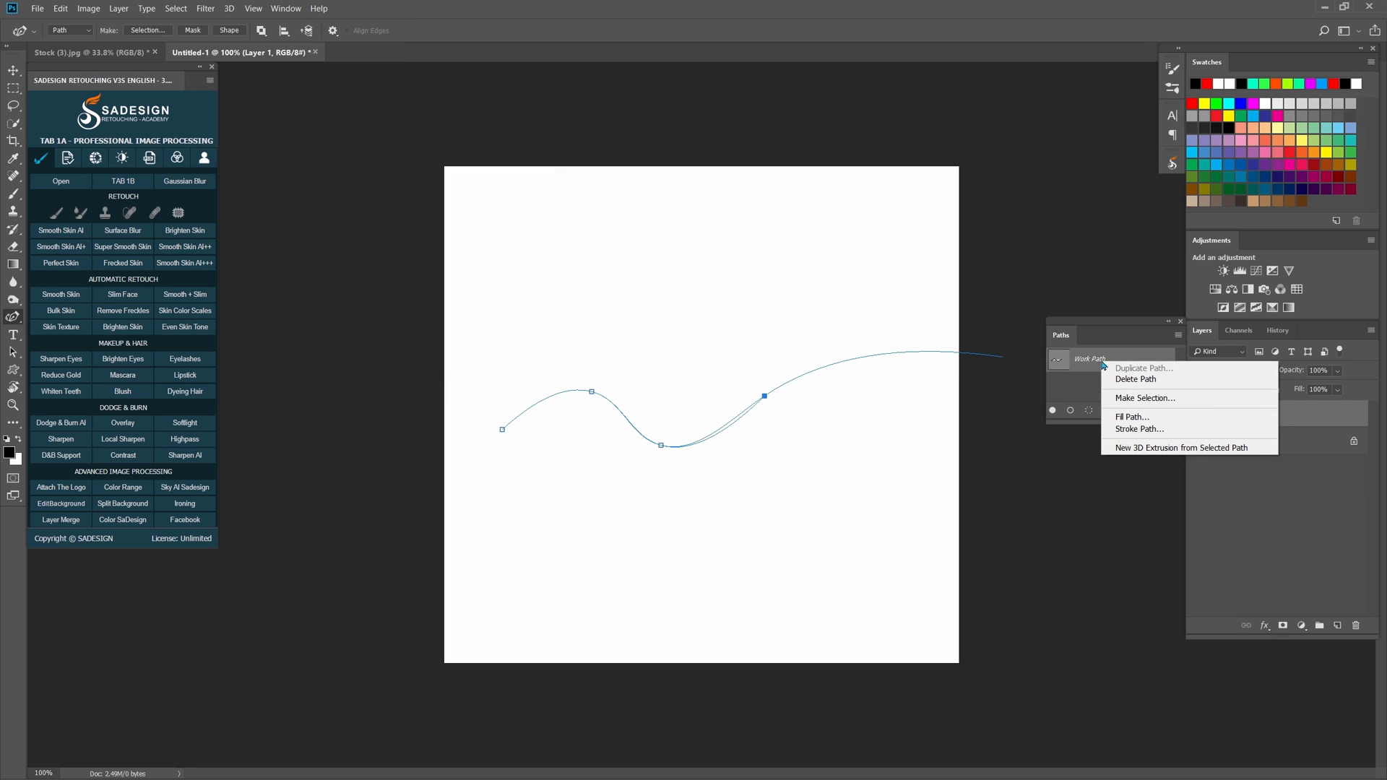
{"action": "left_click", "coordinate": [1173, 434]}
{"action": "left_click", "coordinate": [686, 238]}
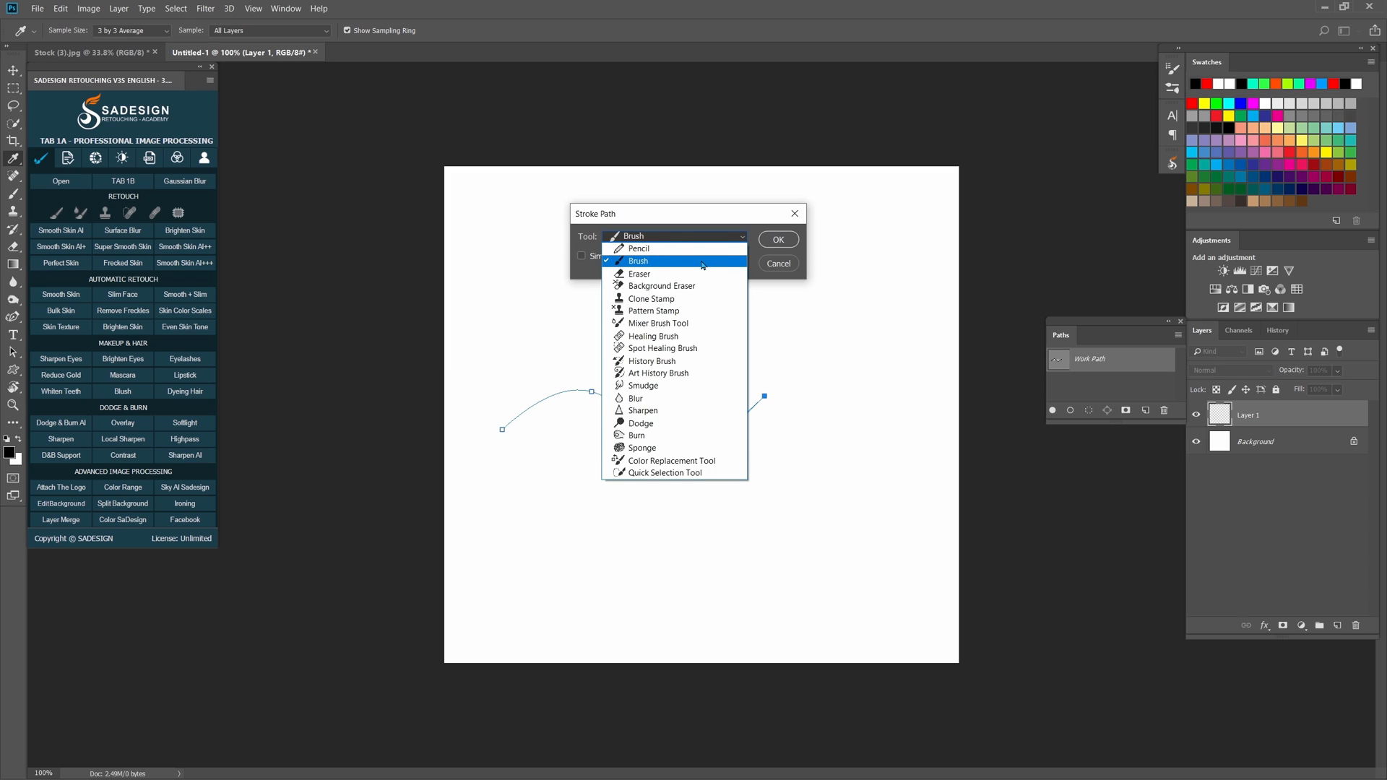
{"action": "left_click", "coordinate": [702, 262]}
{"action": "left_click", "coordinate": [778, 240]}
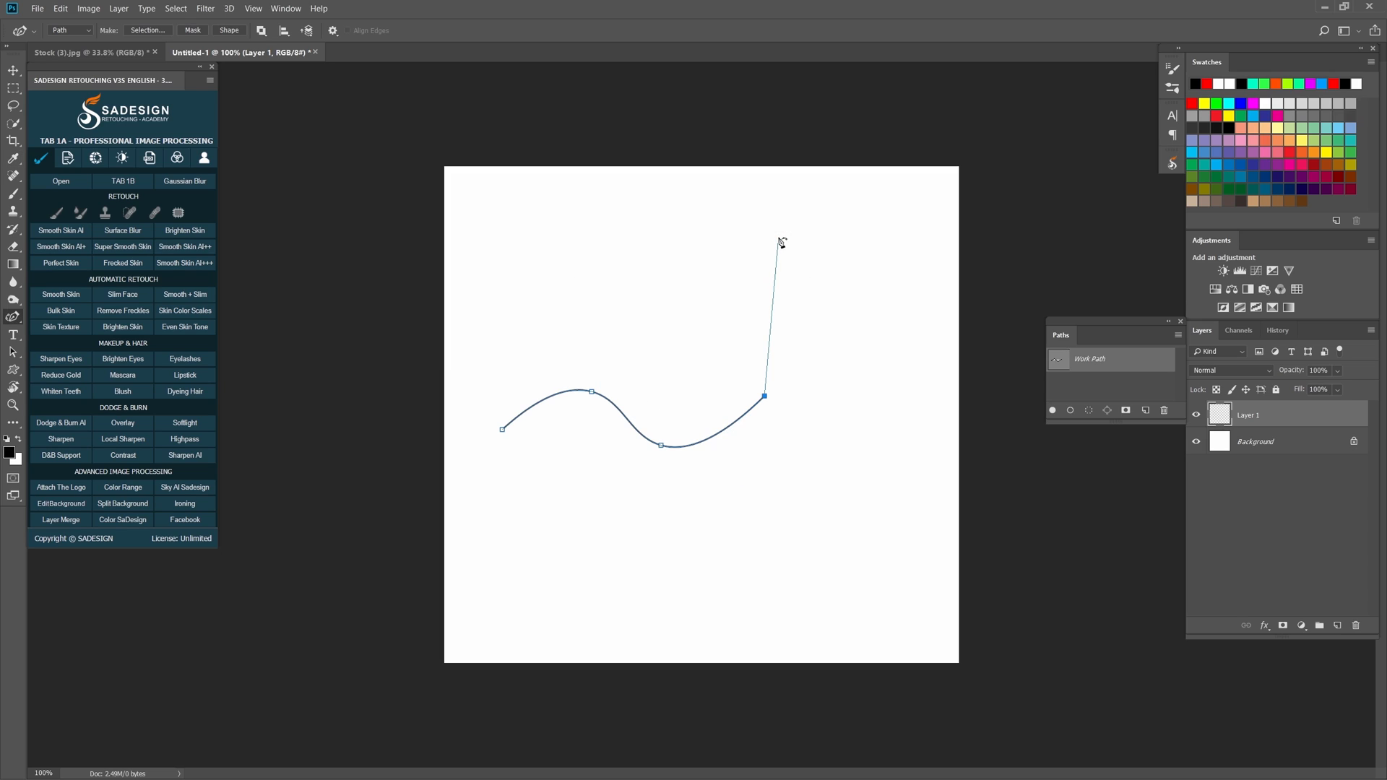
{"action": "key", "text": "ctrl+h"}
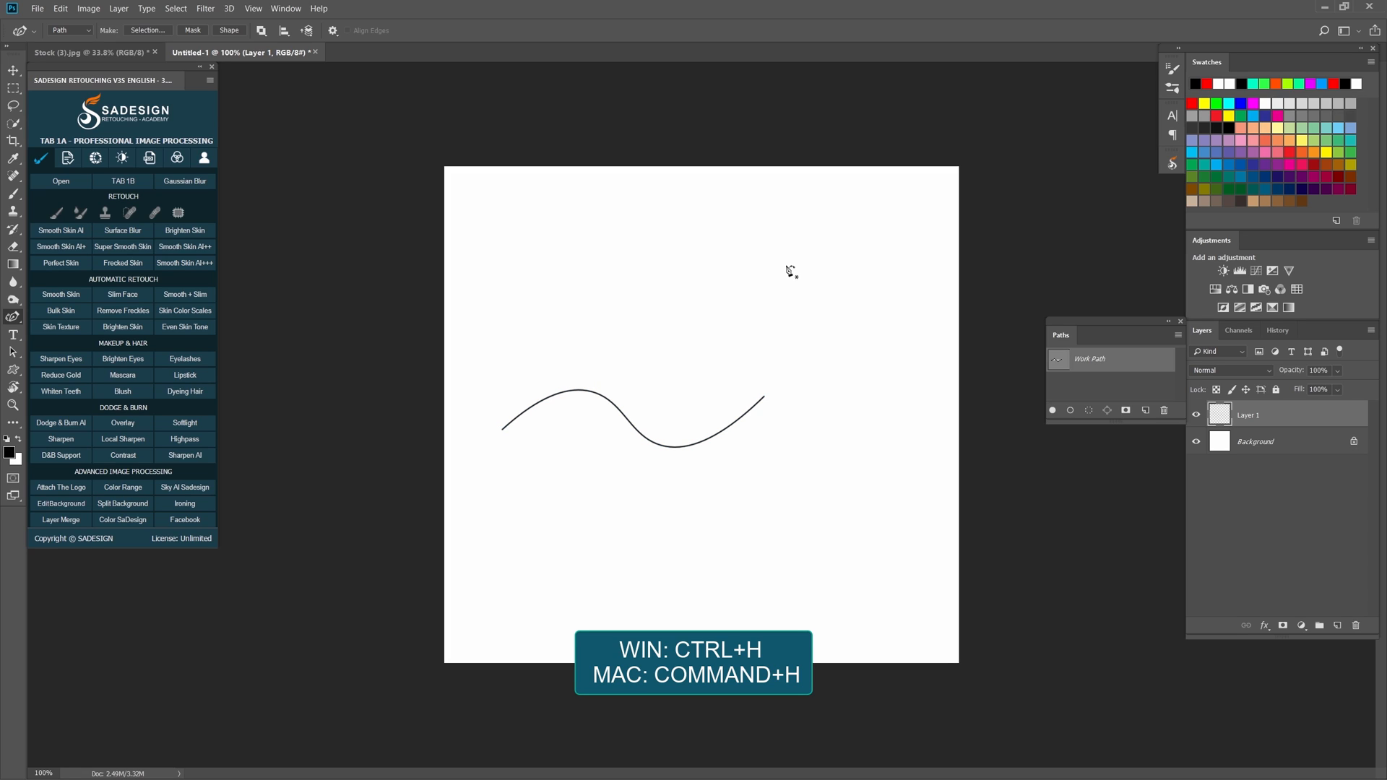
Define the stroked wave line as a brush preset under its suggested name and activate the Brush tool
{"action": "left_click", "coordinate": [59, 10]}
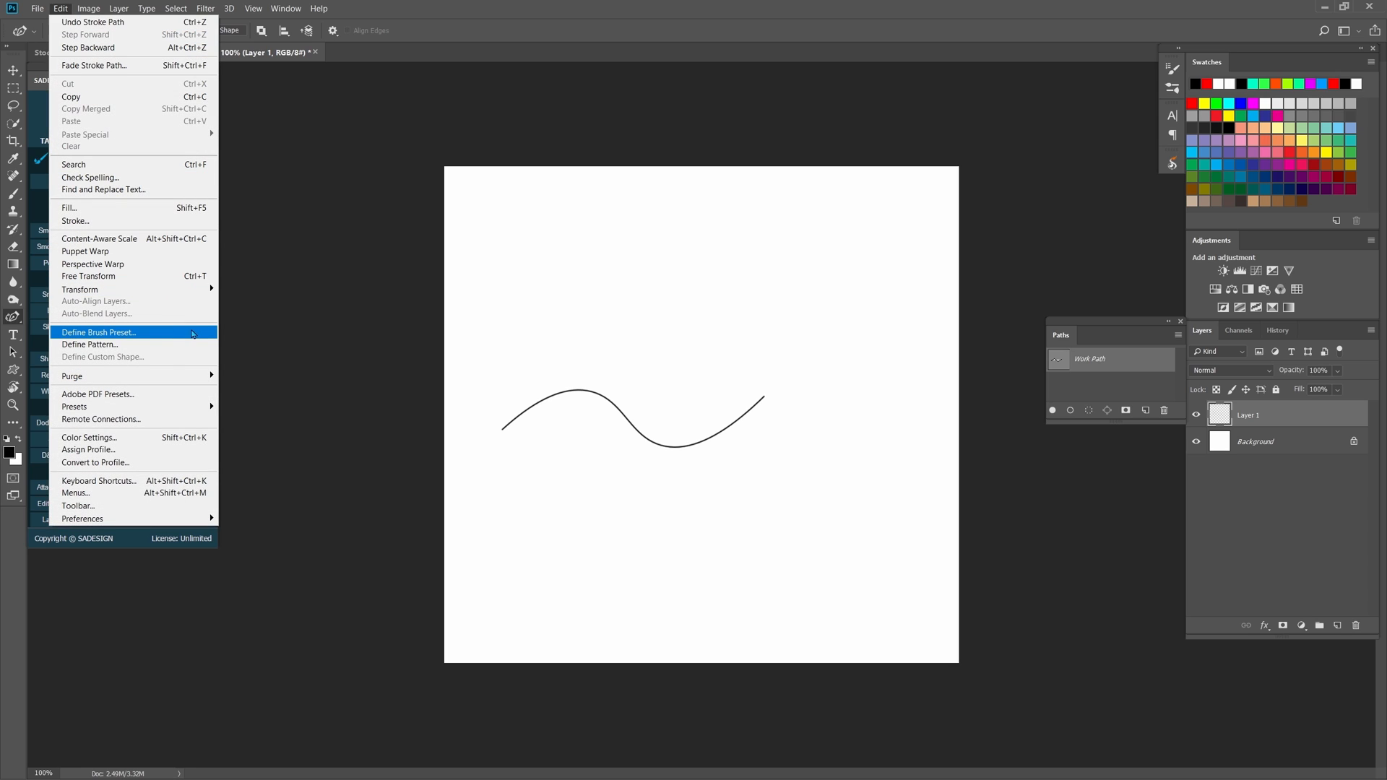
{"action": "left_click", "coordinate": [195, 333]}
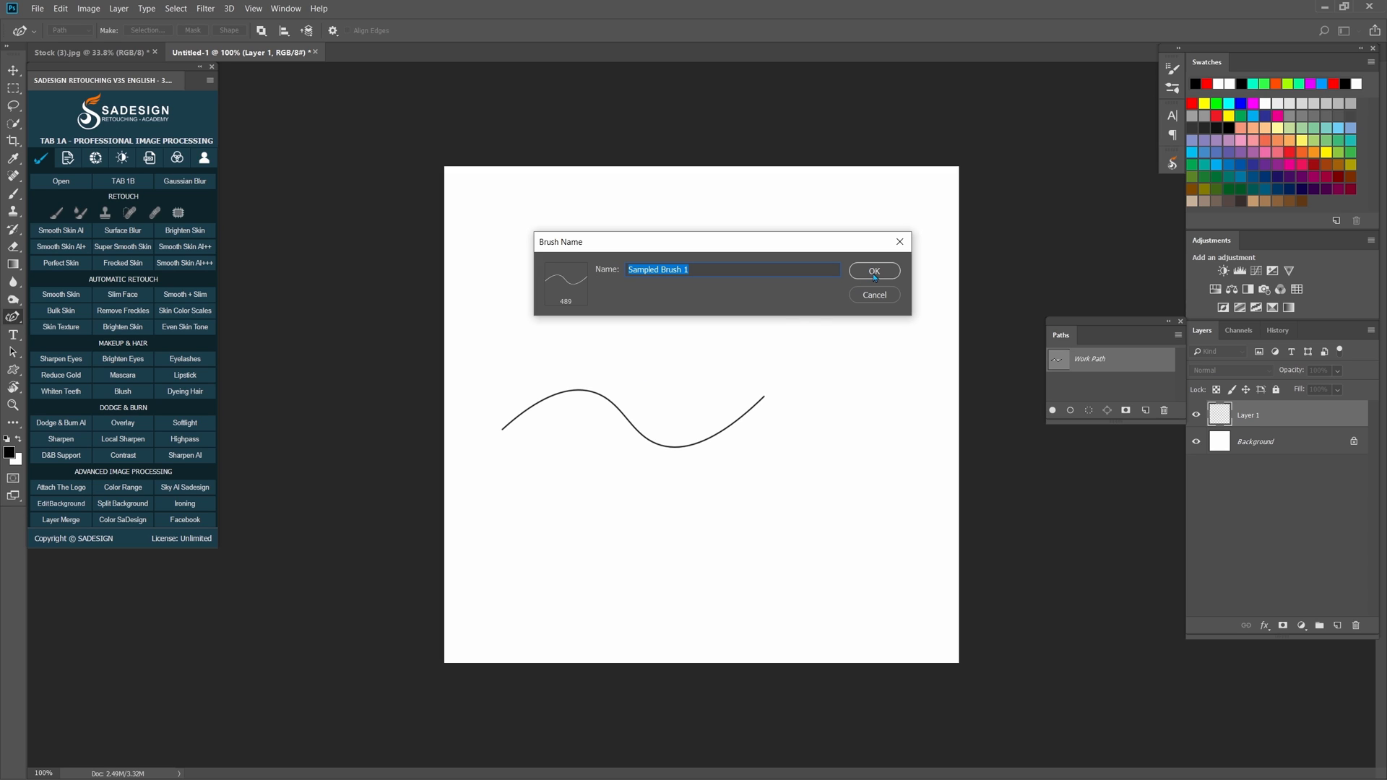
{"action": "left_click", "coordinate": [874, 271]}
{"action": "key", "text": "b"}
Test the new wave brush by stamping it three times on the canvas
{"action": "left_click", "coordinate": [734, 292]}
{"action": "left_click", "coordinate": [724, 548]}
{"action": "left_click", "coordinate": [654, 356]}
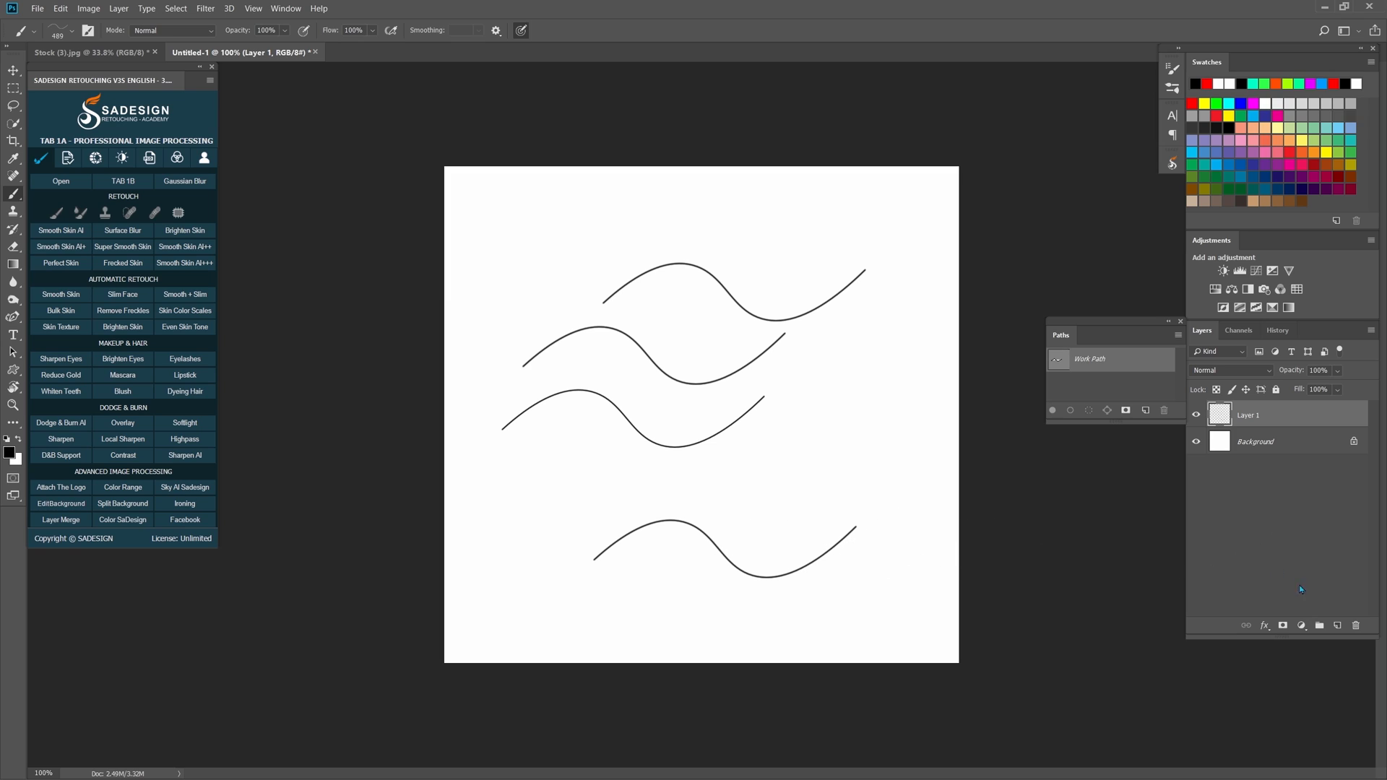
Delete the layer holding the wave lines and add a new blank layer
{"action": "left_click", "coordinate": [1355, 626]}
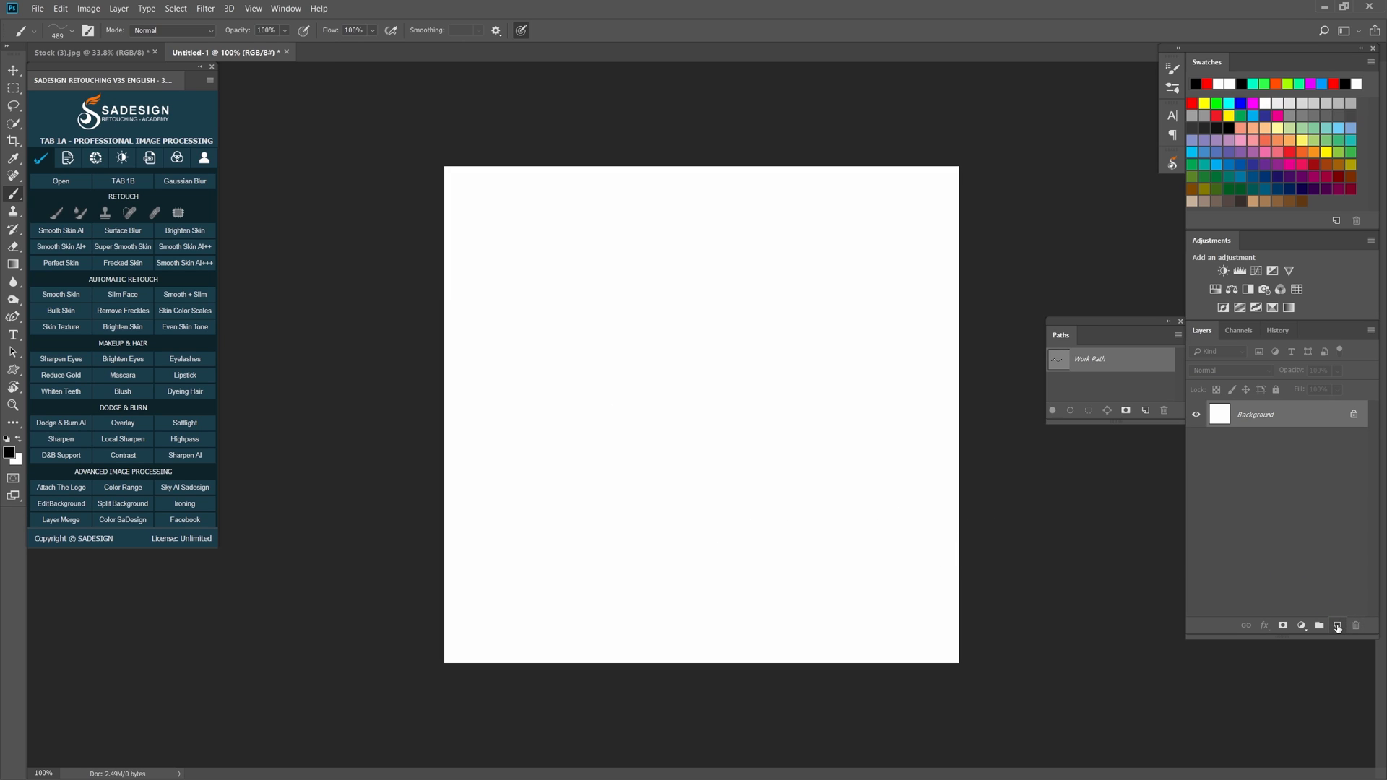
{"action": "left_click", "coordinate": [1337, 628]}
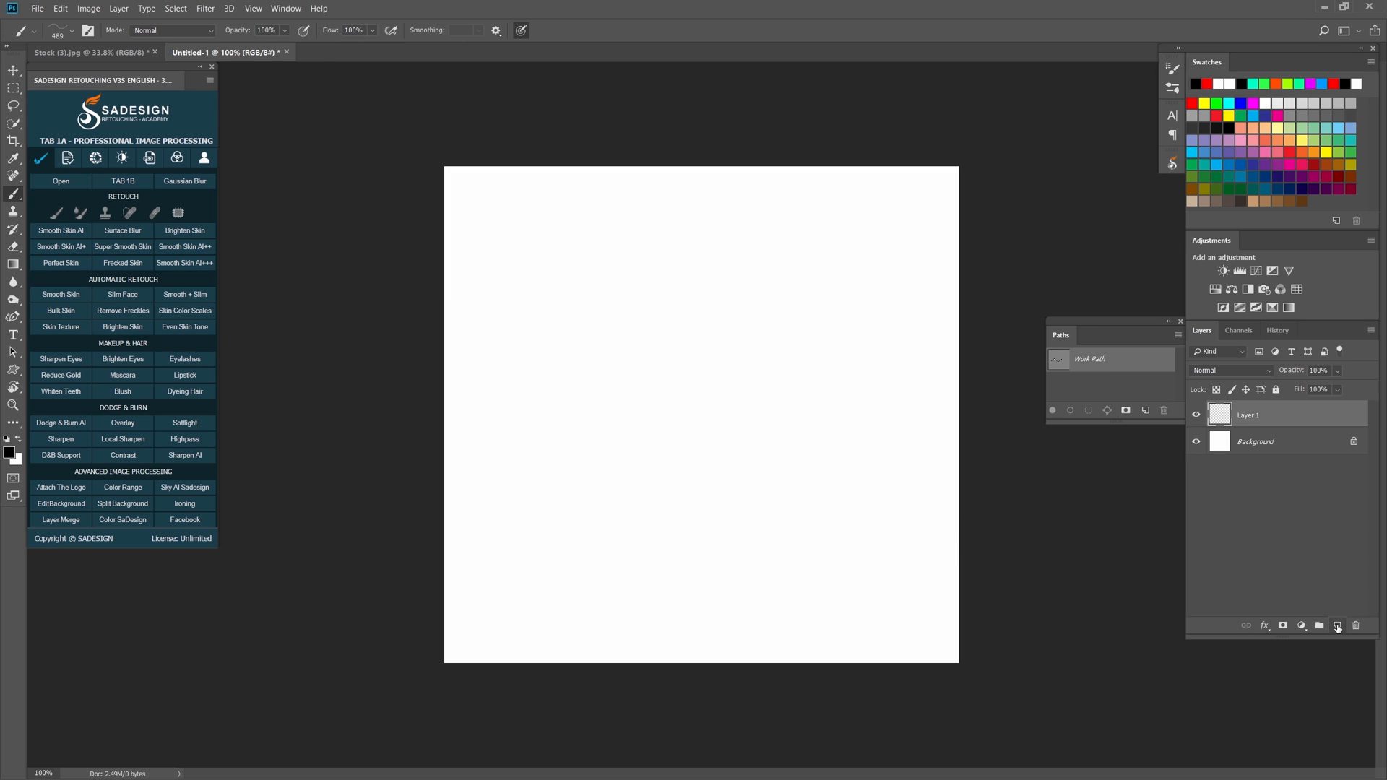
Reduce the wave brush tip's spacing to 1% in the Brush Settings
{"action": "left_click", "coordinate": [283, 9]}
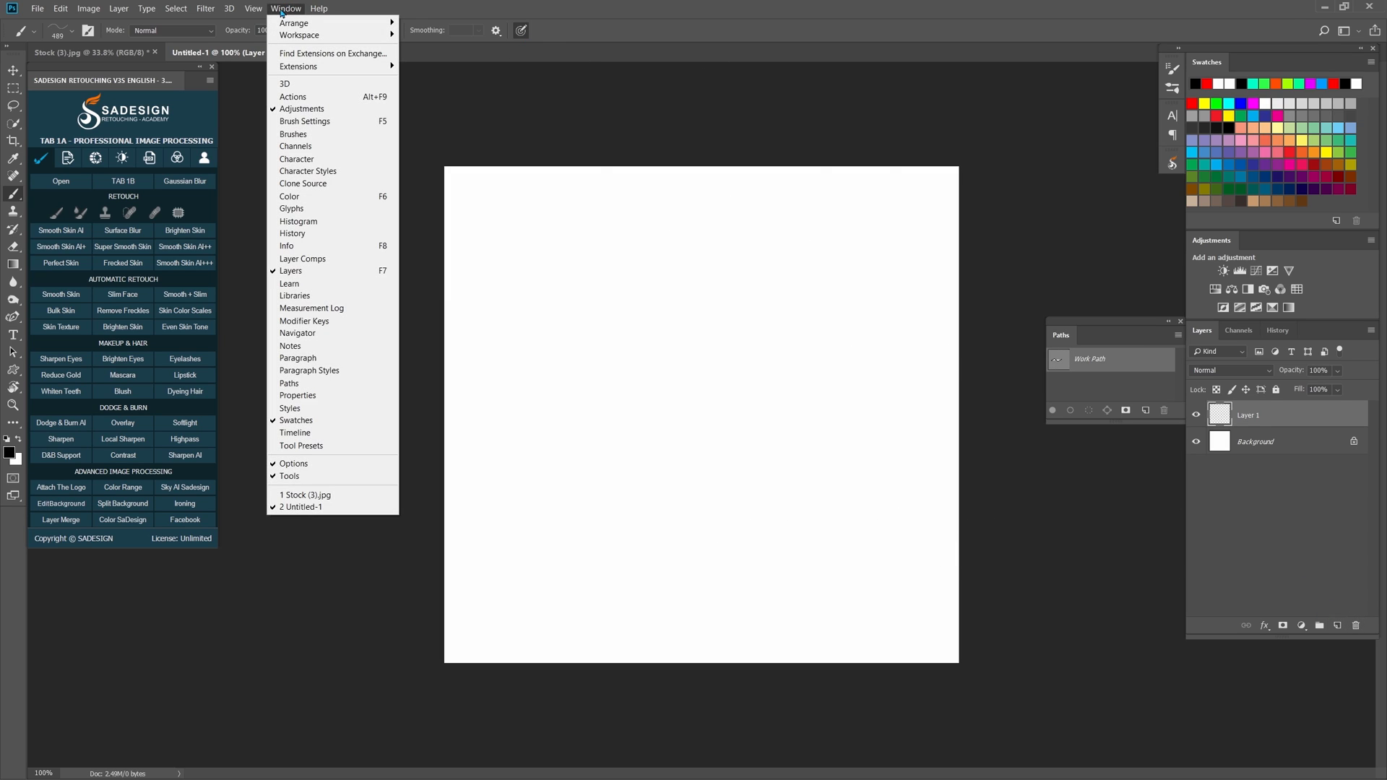
{"action": "left_click", "coordinate": [385, 121]}
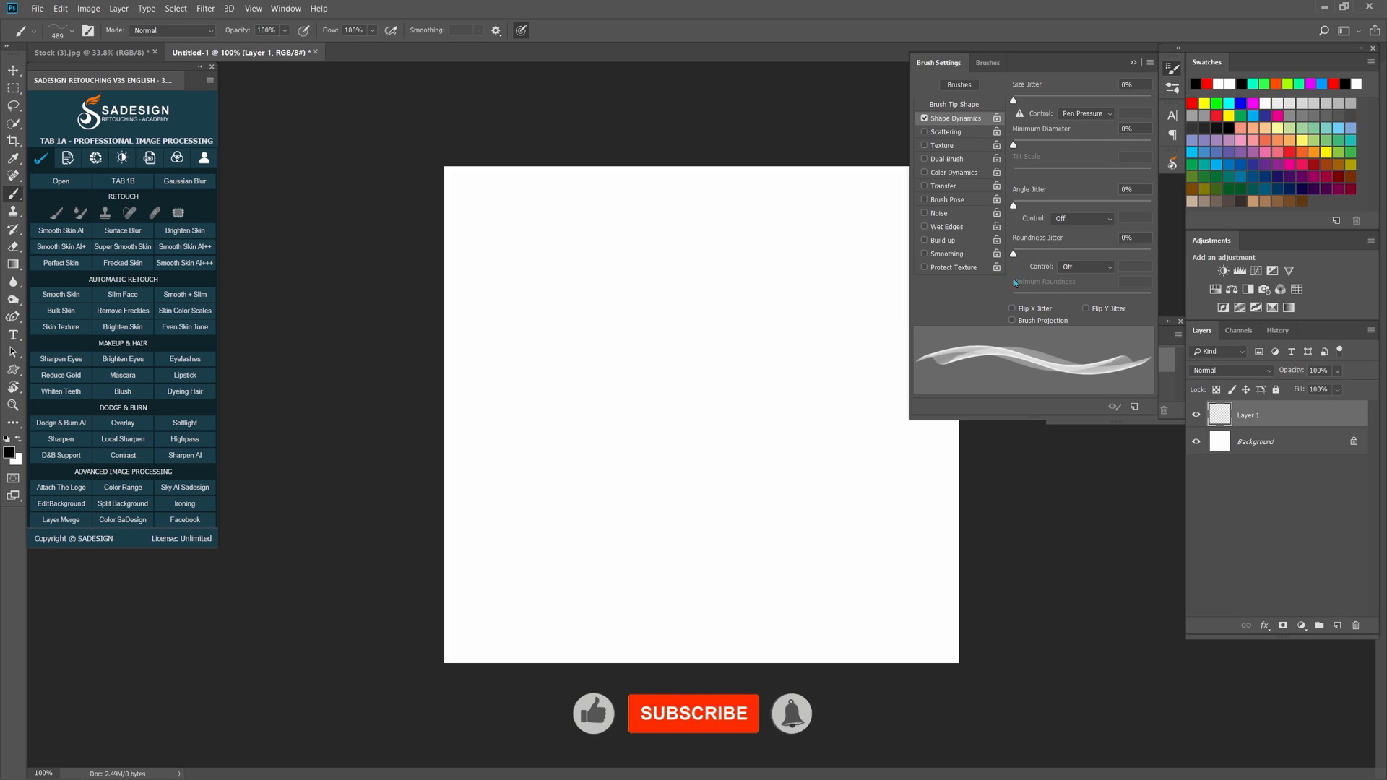
{"action": "left_click", "coordinate": [954, 104]}
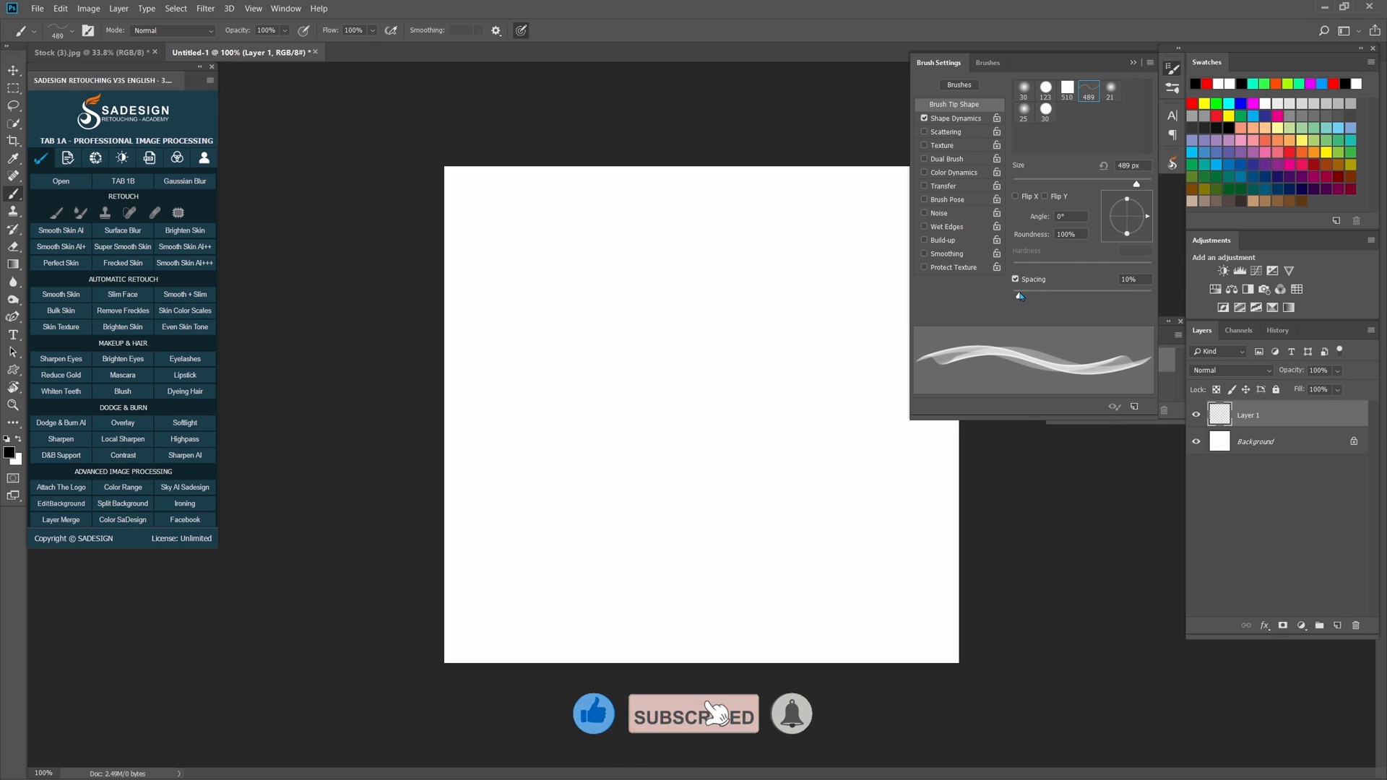
{"action": "left_click_drag", "start_coordinate": [1019, 295], "coordinate": [1010, 297]}
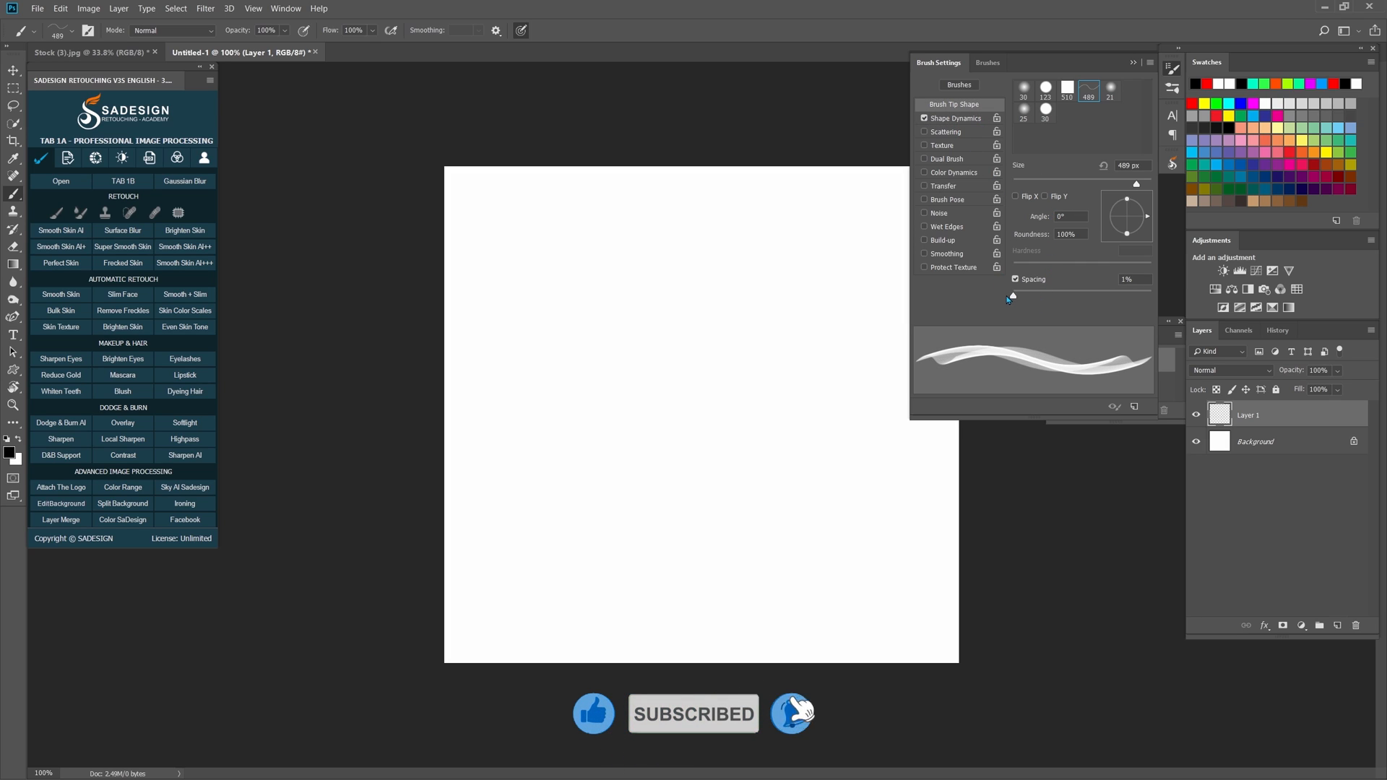
In Shape Dynamics, set the Angle Jitter control to Fade with a value of 350
{"action": "left_click", "coordinate": [956, 118]}
{"action": "left_click", "coordinate": [1084, 218]}
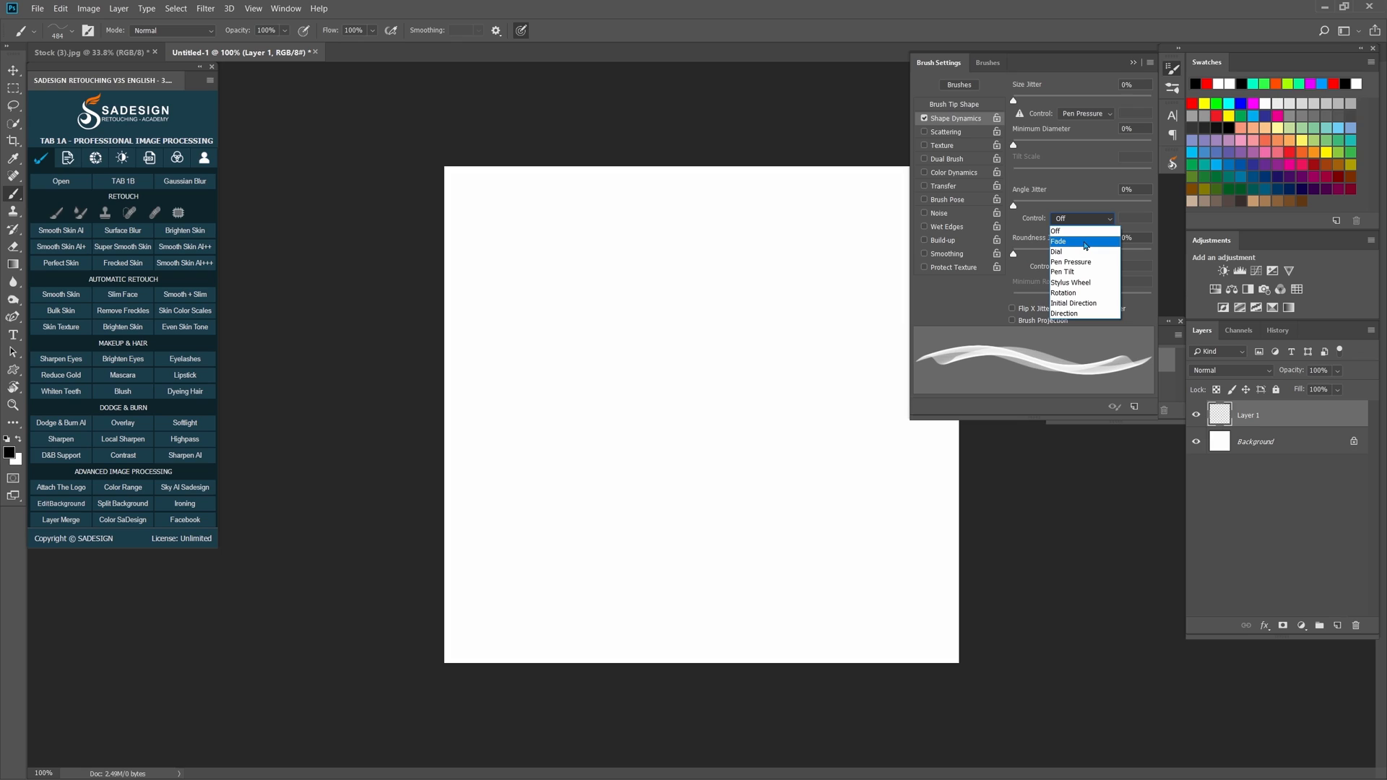
{"action": "left_click", "coordinate": [1092, 242]}
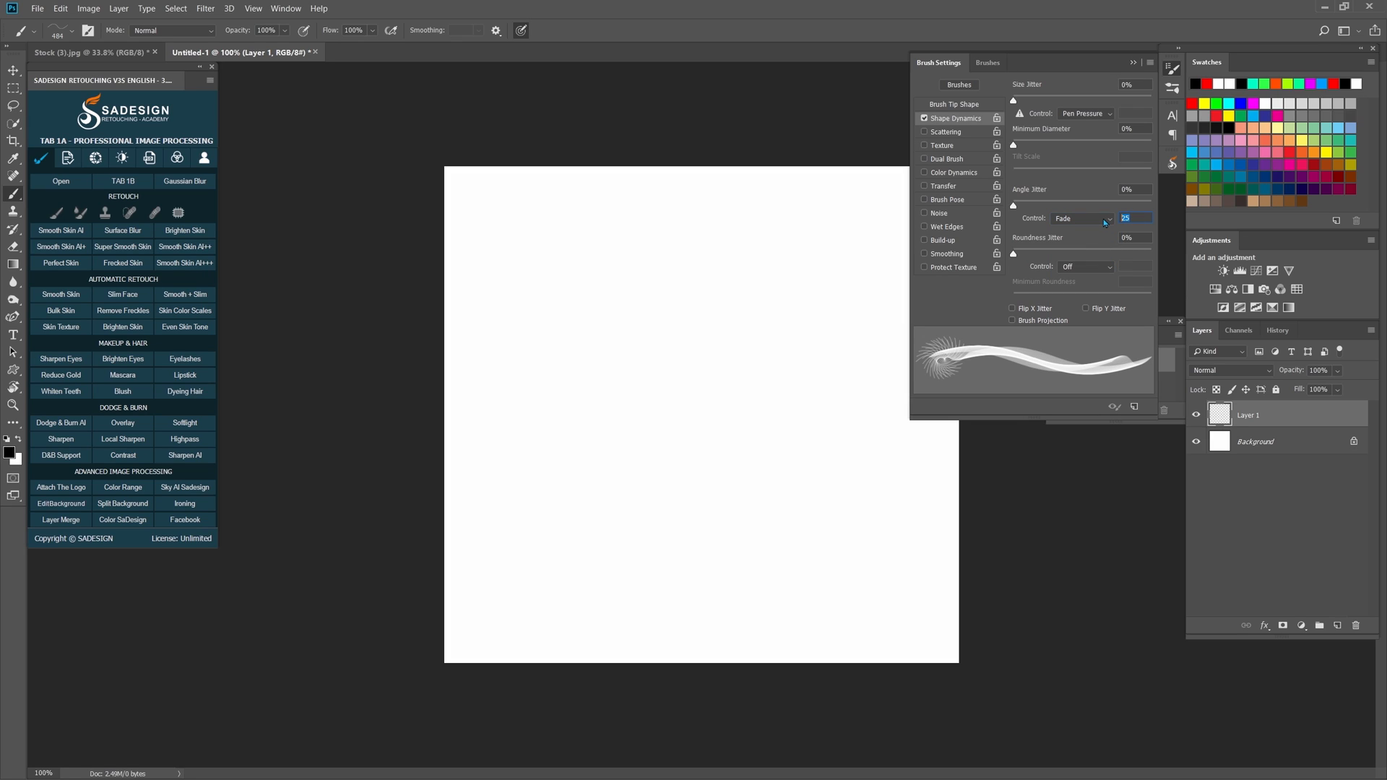
{"action": "type", "text": "350"}
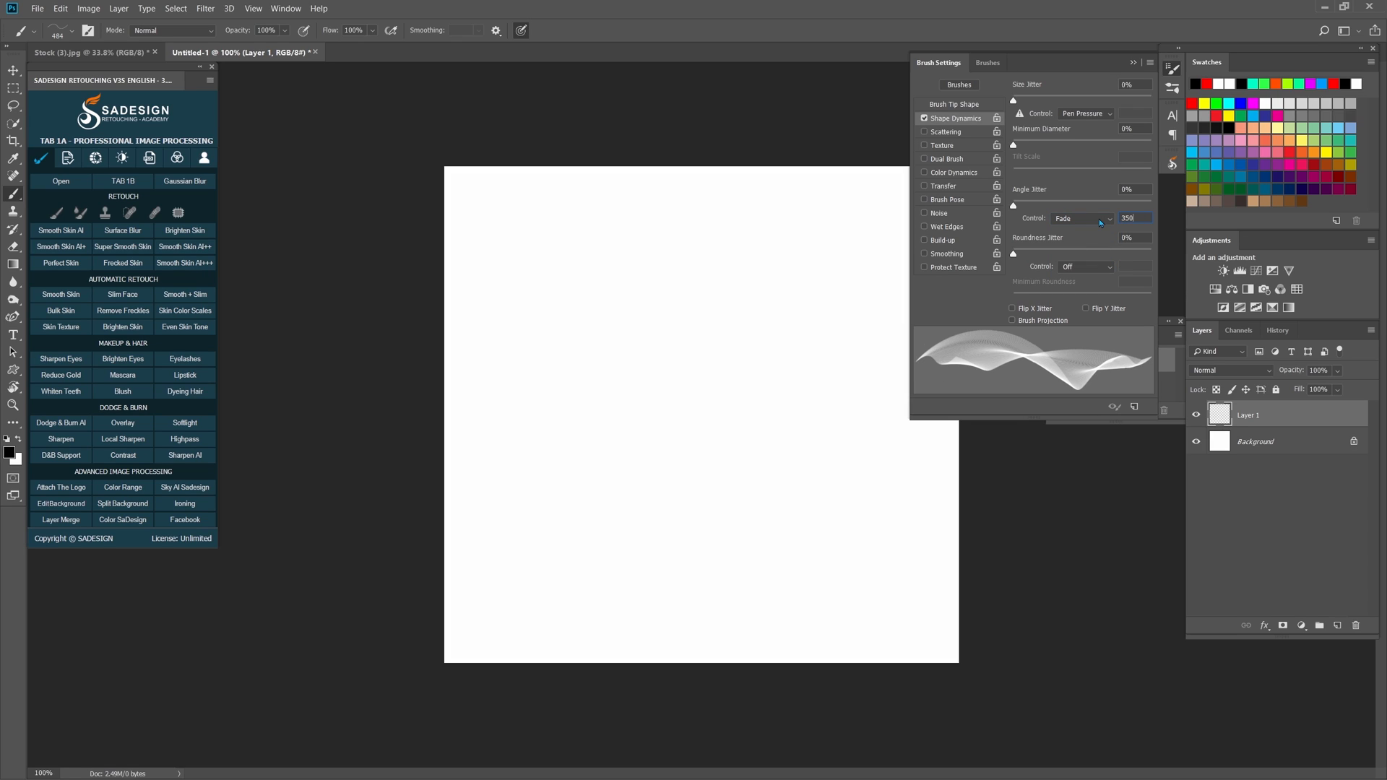
Save the adjusted wave brush as a new preset that includes its size, tool settings and color
{"action": "left_click", "coordinate": [1134, 408]}
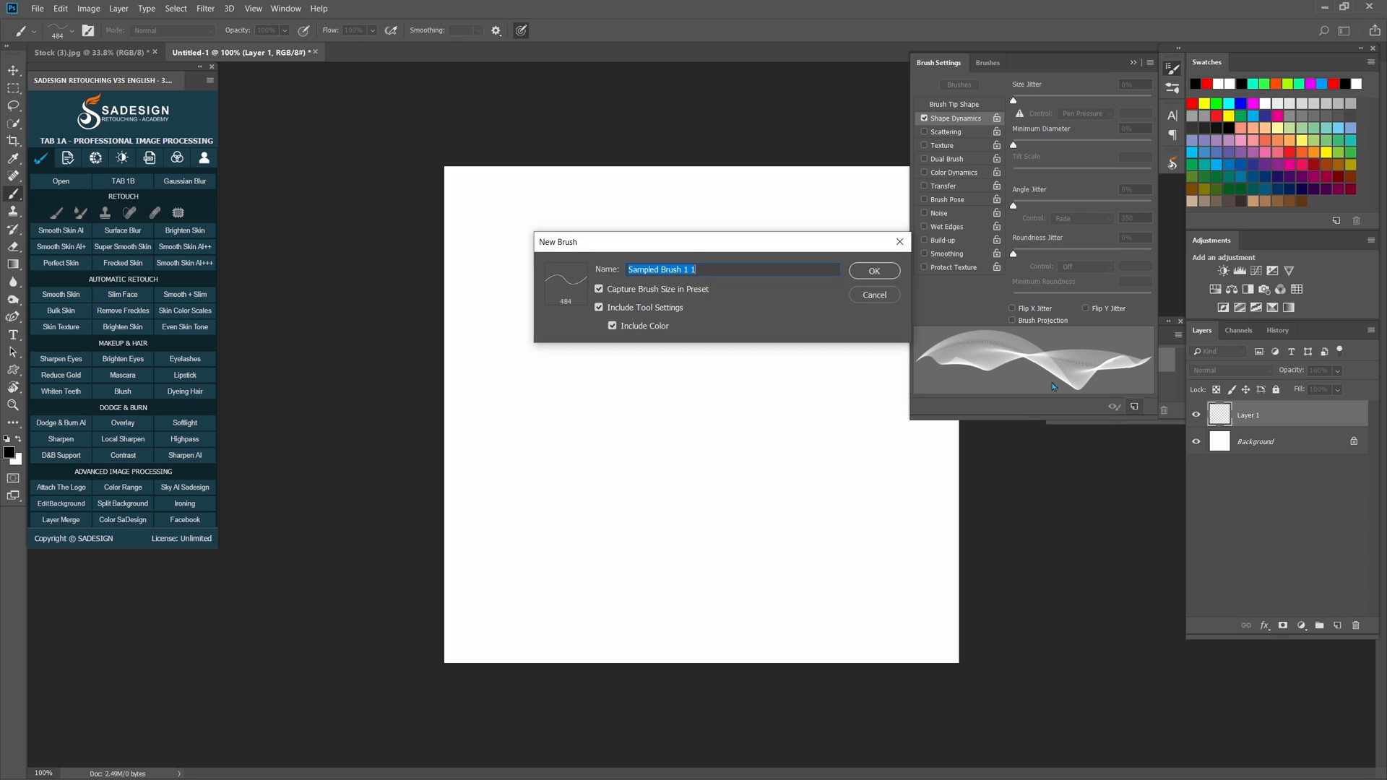
{"action": "left_click", "coordinate": [715, 270]}
{"action": "left_click", "coordinate": [874, 271]}
Set the foreground color to ff0000 and the brush flow to 53%
{"action": "left_click", "coordinate": [12, 452]}
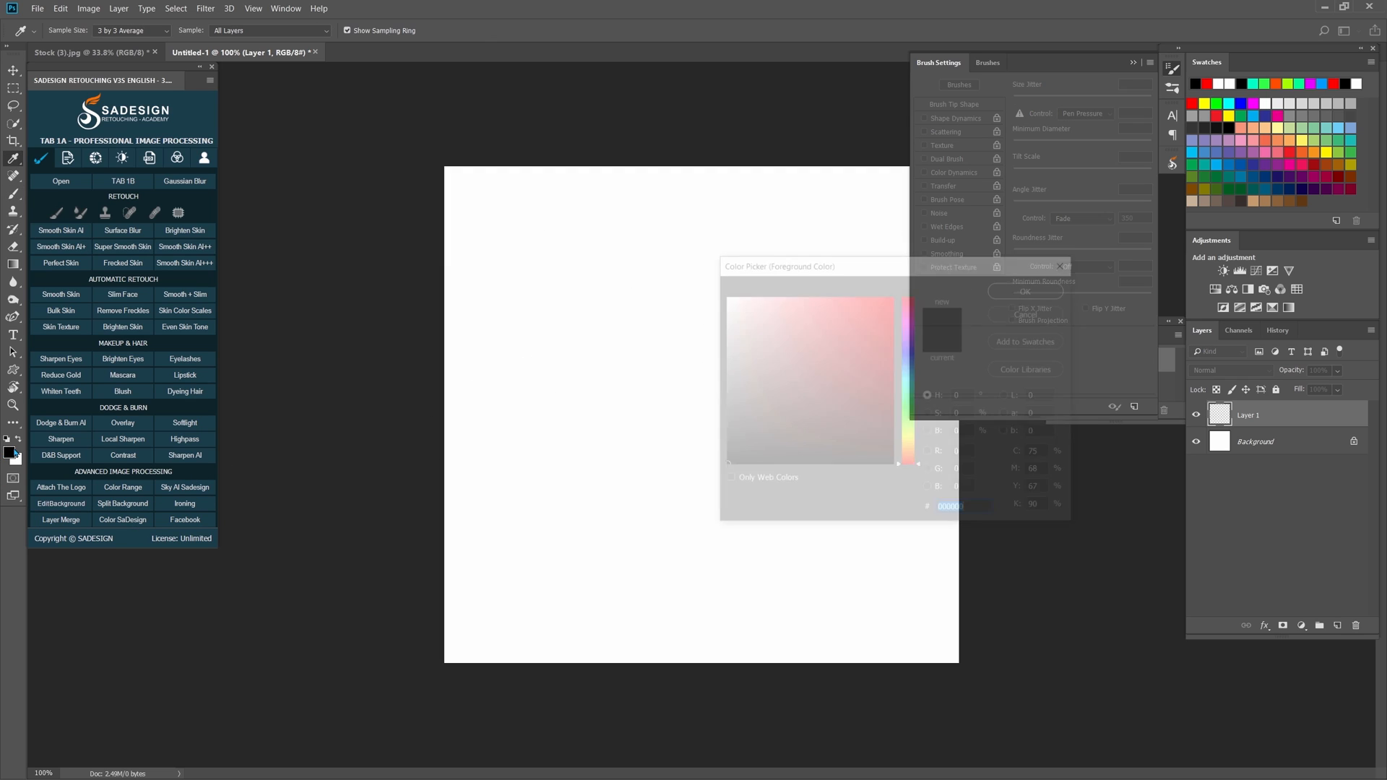
{"action": "type", "text": "ff0000"}
{"action": "left_click", "coordinate": [1029, 289]}
{"action": "left_click", "coordinate": [374, 31]}
{"action": "left_click", "coordinate": [363, 51]}
Paint sweeping red ribbon strokes across the blank layer, reducing the brush to about 239 px between strokes
{"action": "mouse_move", "coordinate": [799, 266]}
{"action": "left_mouse_down"}
{"action": "mouse_move", "coordinate": [688, 296]}
{"action": "mouse_move", "coordinate": [526, 523]}
{"action": "mouse_move", "coordinate": [859, 636]}
{"action": "left_mouse_up"}
{"action": "left_click_drag", "start_coordinate": [668, 300], "coordinate": [626, 299]}
{"action": "mouse_move", "coordinate": [579, 192]}
{"action": "left_mouse_down"}
{"action": "mouse_move", "coordinate": [551, 195]}
{"action": "mouse_move", "coordinate": [1014, 608]}
{"action": "left_mouse_up"}
{"action": "left_click_drag", "start_coordinate": [651, 290], "coordinate": [628, 290]}
{"action": "left_click_drag", "start_coordinate": [448, 334], "coordinate": [975, 442]}
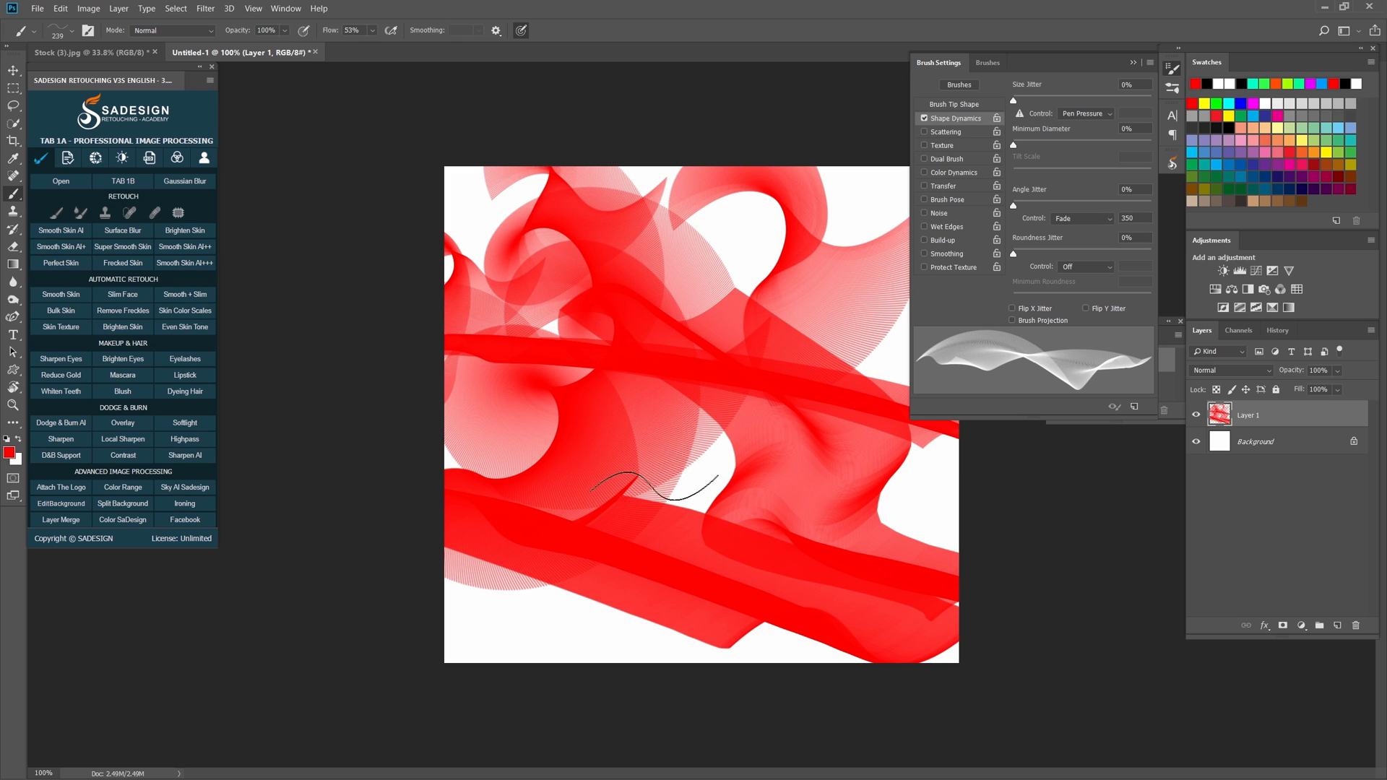
In Stock (3).jpg, close the brush settings and select the dancer using Select Subject
{"action": "left_click", "coordinate": [133, 52]}
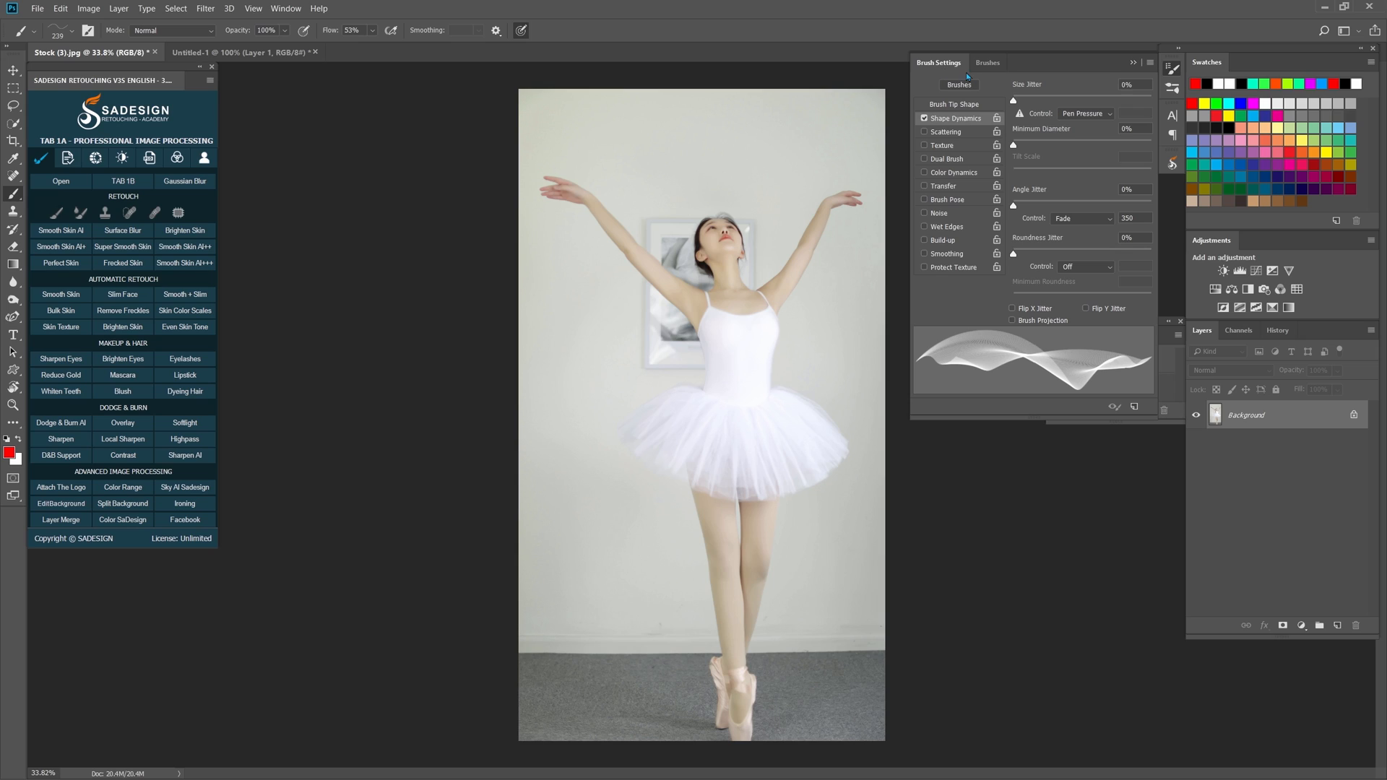
{"action": "left_click", "coordinate": [1172, 69]}
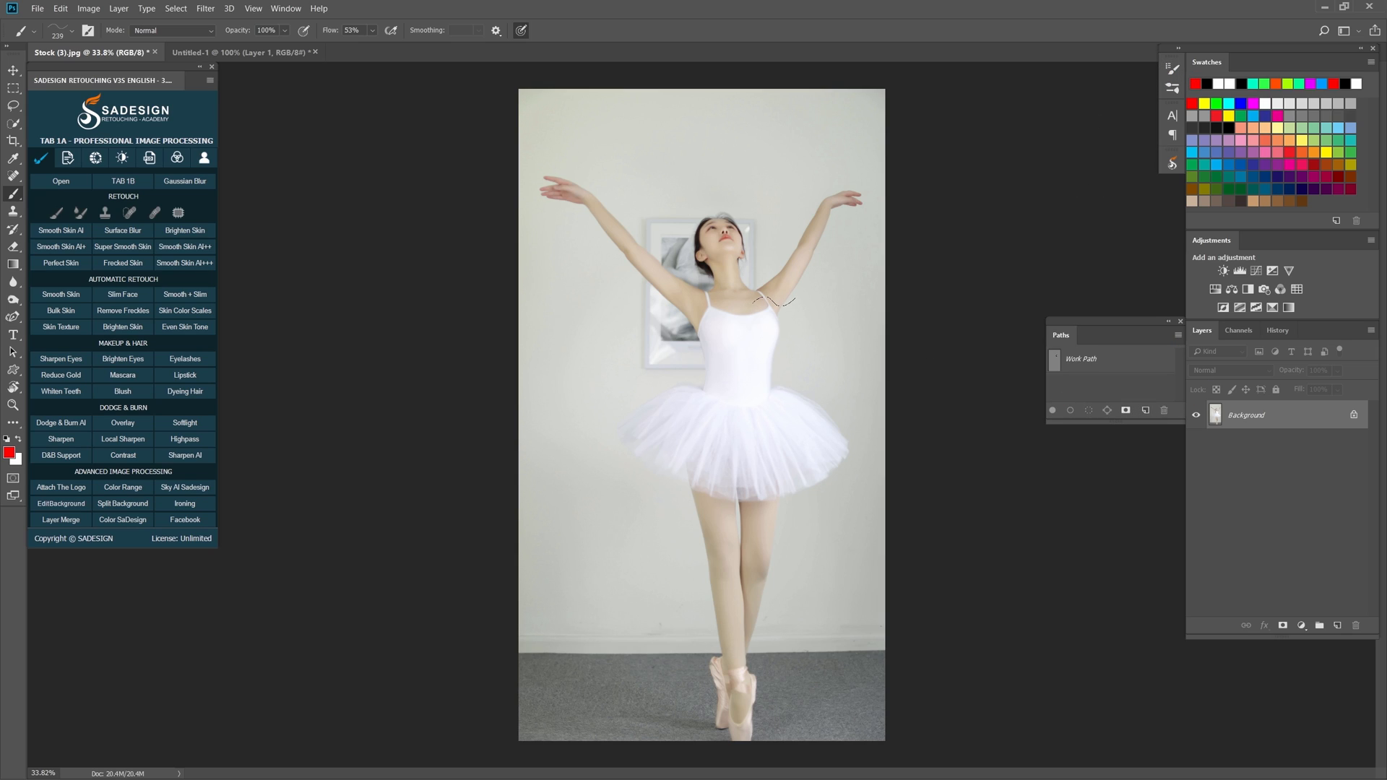
{"action": "left_click", "coordinate": [175, 8]}
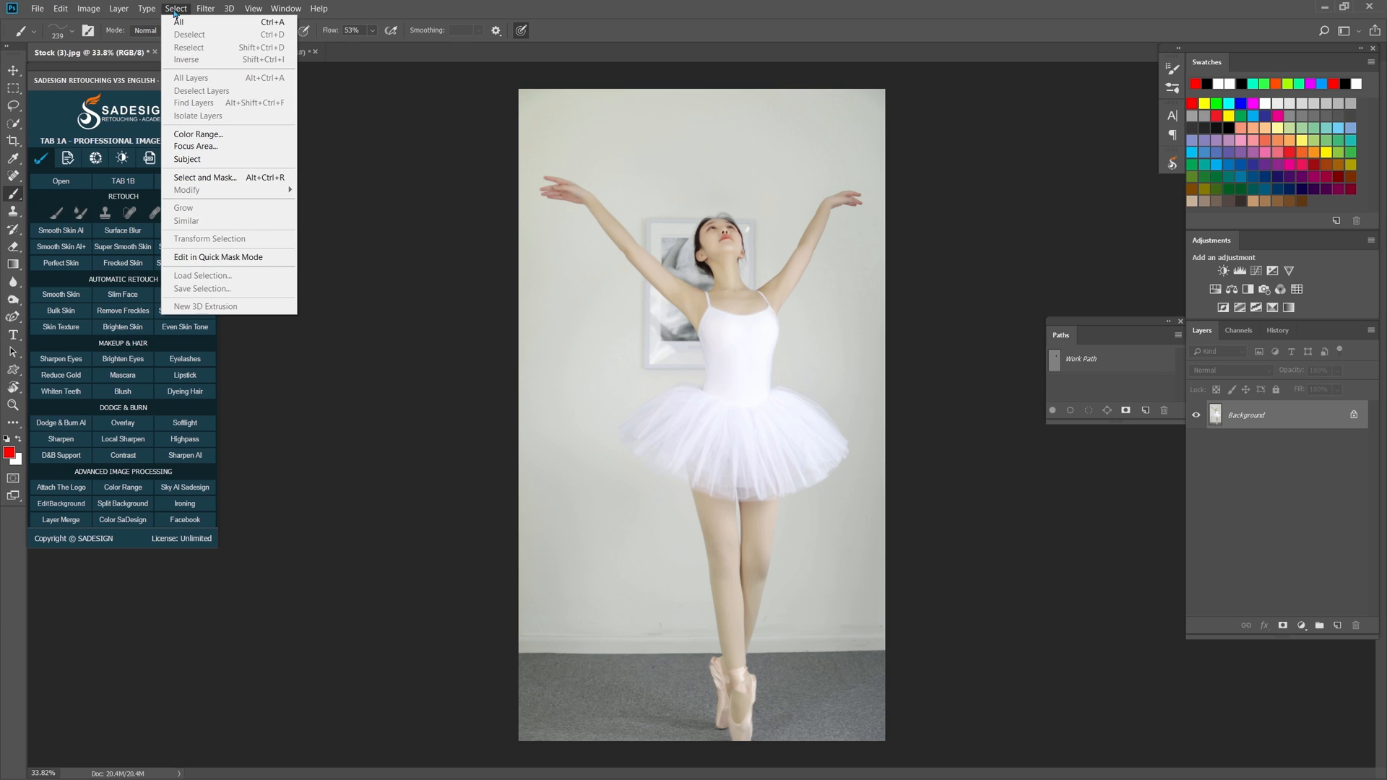
{"action": "left_click", "coordinate": [267, 163]}
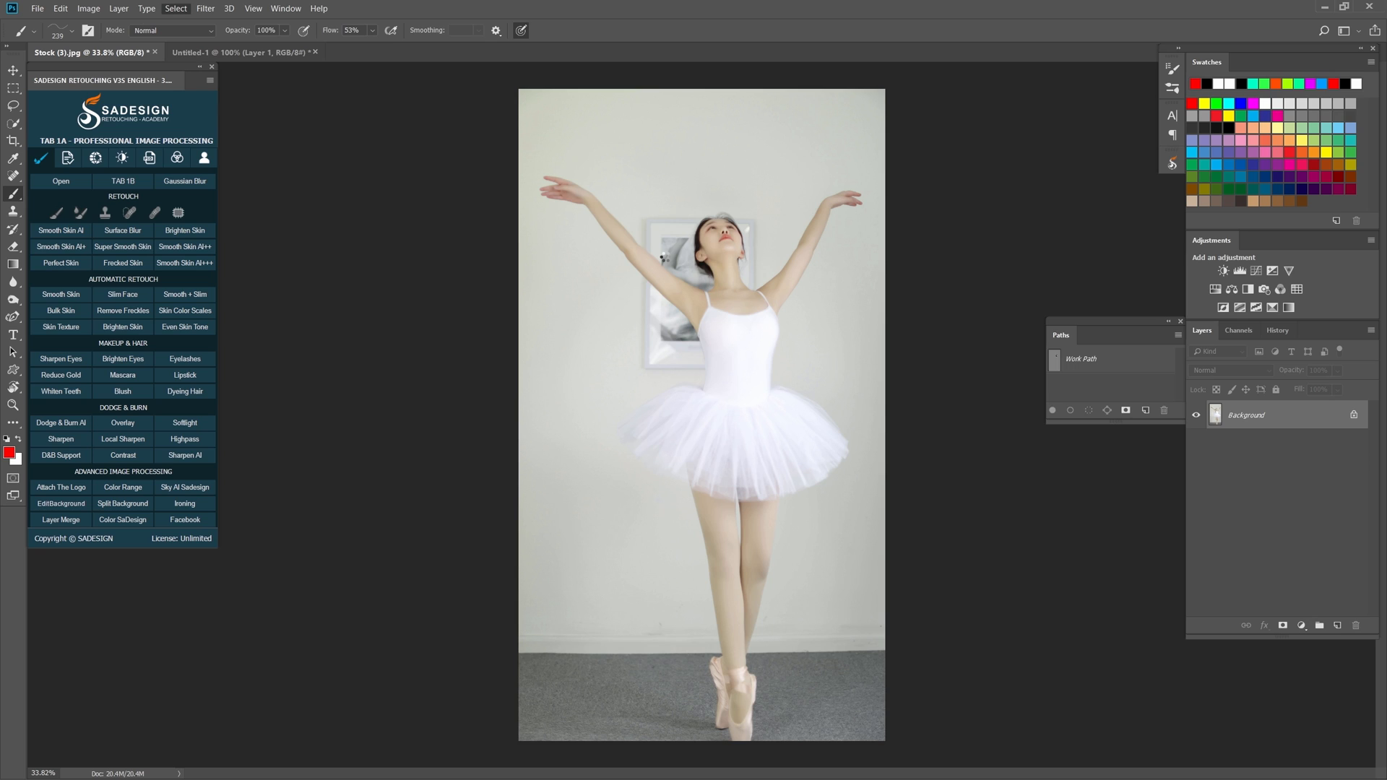
Trace the missed outer edge of the tutu with the Pen tool and add that area to the dancer selection
{"action": "left_click_drag", "start_coordinate": [684, 396], "coordinate": [711, 430]}
{"action": "key", "text": "p"}
{"action": "right_click", "coordinate": [13, 316]}
{"action": "left_click", "coordinate": [65, 317]}
{"action": "left_click_drag", "start_coordinate": [684, 409], "coordinate": [701, 399]}
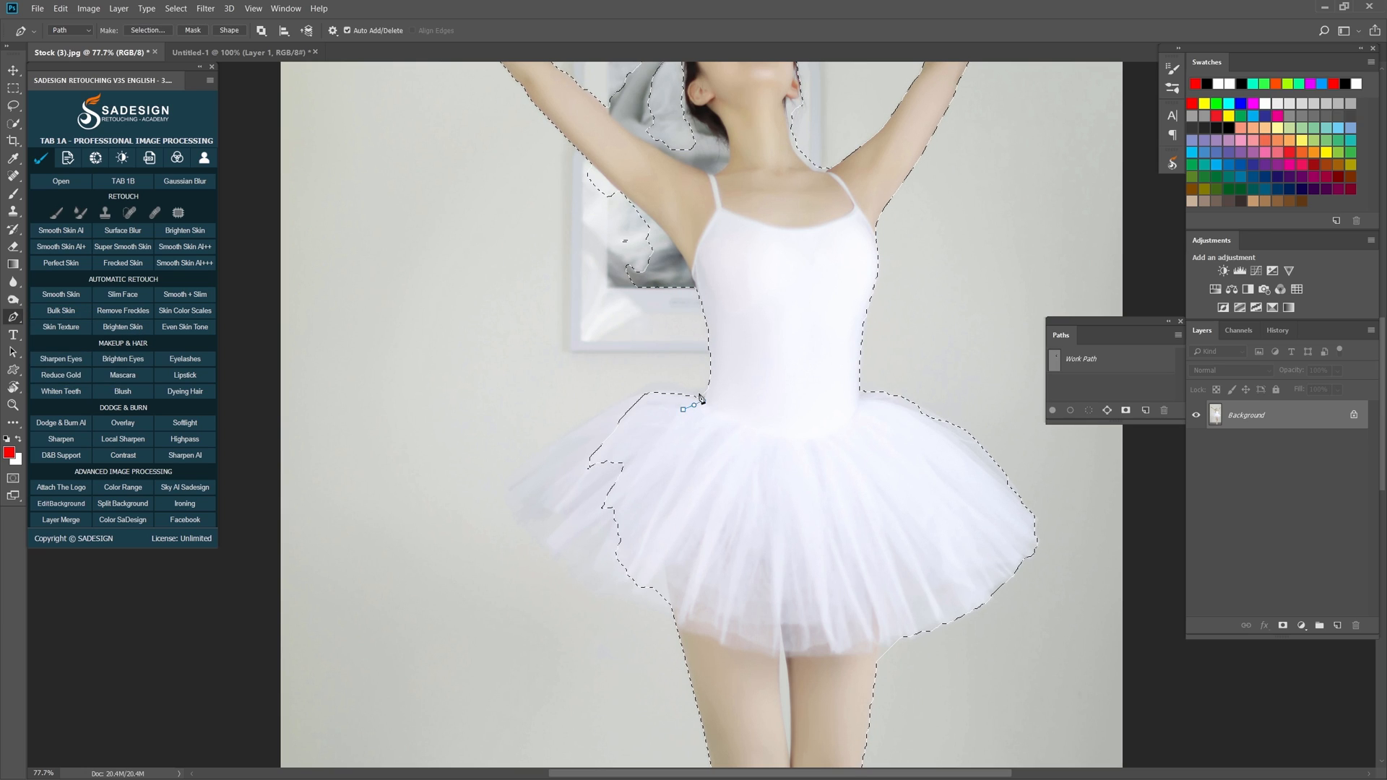
{"action": "left_click_drag", "start_coordinate": [512, 481], "coordinate": [499, 492]}
{"action": "left_click_drag", "start_coordinate": [554, 554], "coordinate": [594, 580]}
{"action": "left_click_drag", "start_coordinate": [673, 617], "coordinate": [698, 632]}
{"action": "left_click", "coordinate": [785, 545]}
{"action": "key", "text": "ctrl+shift+Return"}
{"action": "key", "text": "ctrl+h"}
Trace the picture-frame area below the dancer's raised arm with the Pen tool and subtract it from the selection
{"action": "left_click_drag", "start_coordinate": [571, 253], "coordinate": [579, 318]}
{"action": "left_click_drag", "start_coordinate": [569, 251], "coordinate": [580, 251]}
{"action": "left_click", "coordinate": [450, 248]}
{"action": "left_click_drag", "start_coordinate": [504, 202], "coordinate": [549, 211]}
{"action": "left_click", "coordinate": [601, 220]}
{"action": "left_click", "coordinate": [677, 291]}
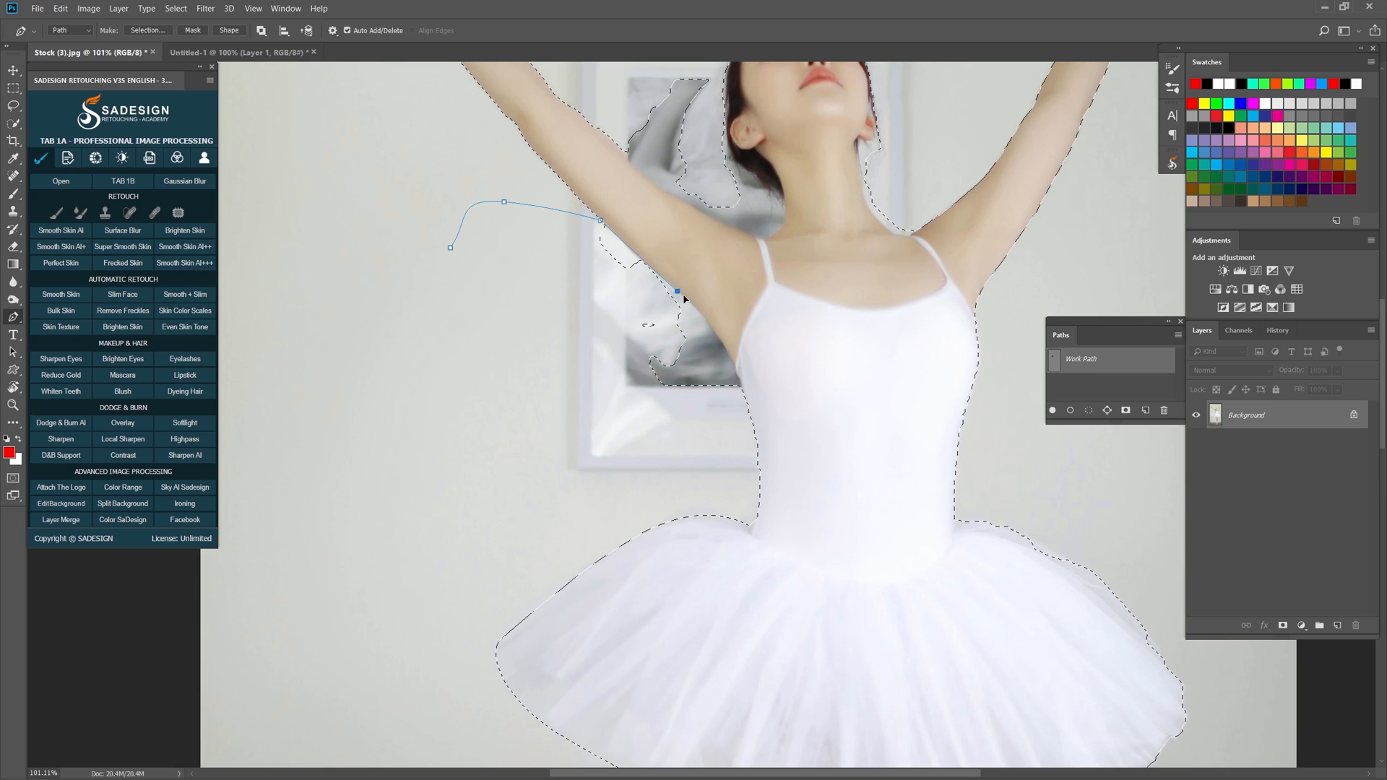
{"action": "left_click_drag", "start_coordinate": [728, 346], "coordinate": [738, 366]}
{"action": "left_click", "coordinate": [749, 410]}
{"action": "left_click", "coordinate": [533, 462]}
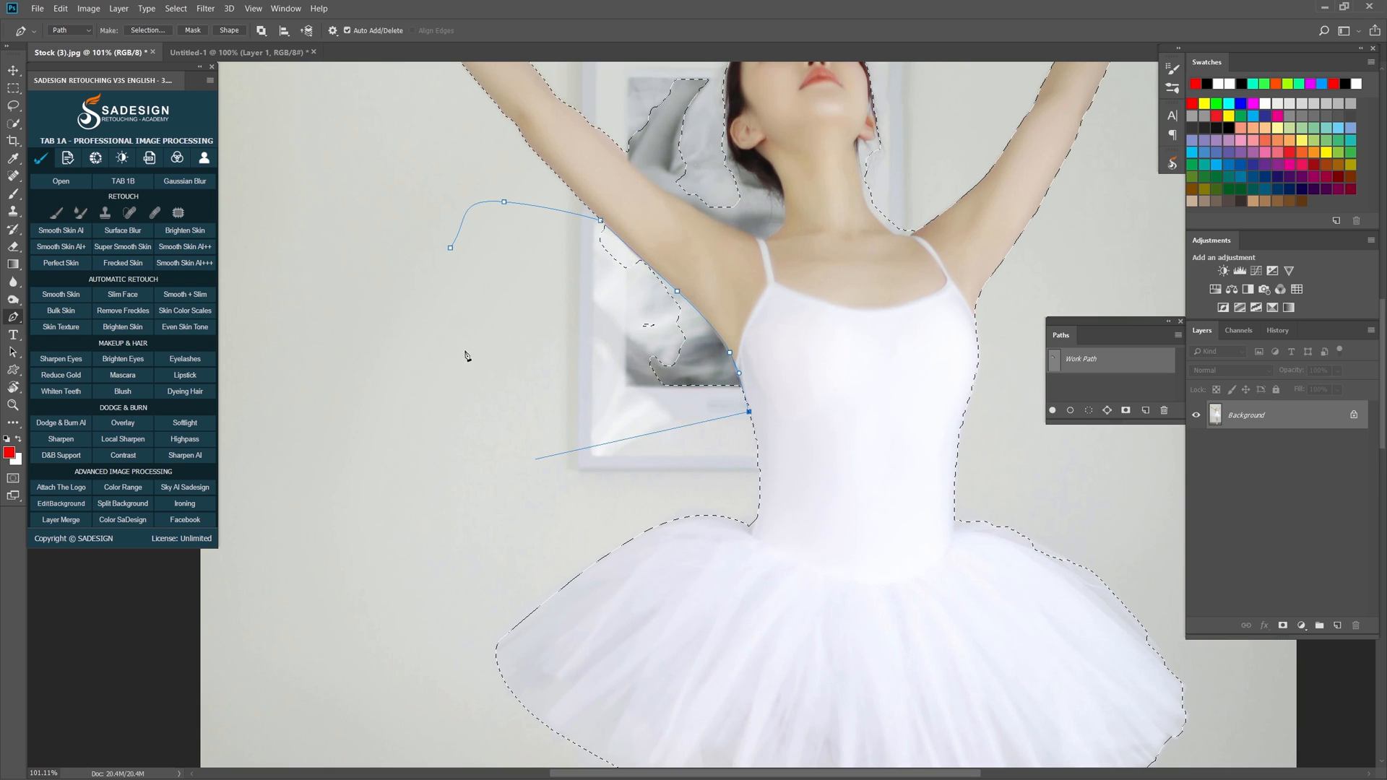
{"action": "key", "text": "ctrl+alt+Return"}
Remove the picture-frame area between the raised arm and the dancer's head from the selection using the Pen and Lasso tools
{"action": "left_click_drag", "start_coordinate": [611, 200], "coordinate": [607, 340]}
{"action": "left_click_drag", "start_coordinate": [636, 165], "coordinate": [600, 247]}
{"action": "left_click_drag", "start_coordinate": [605, 270], "coordinate": [606, 274]}
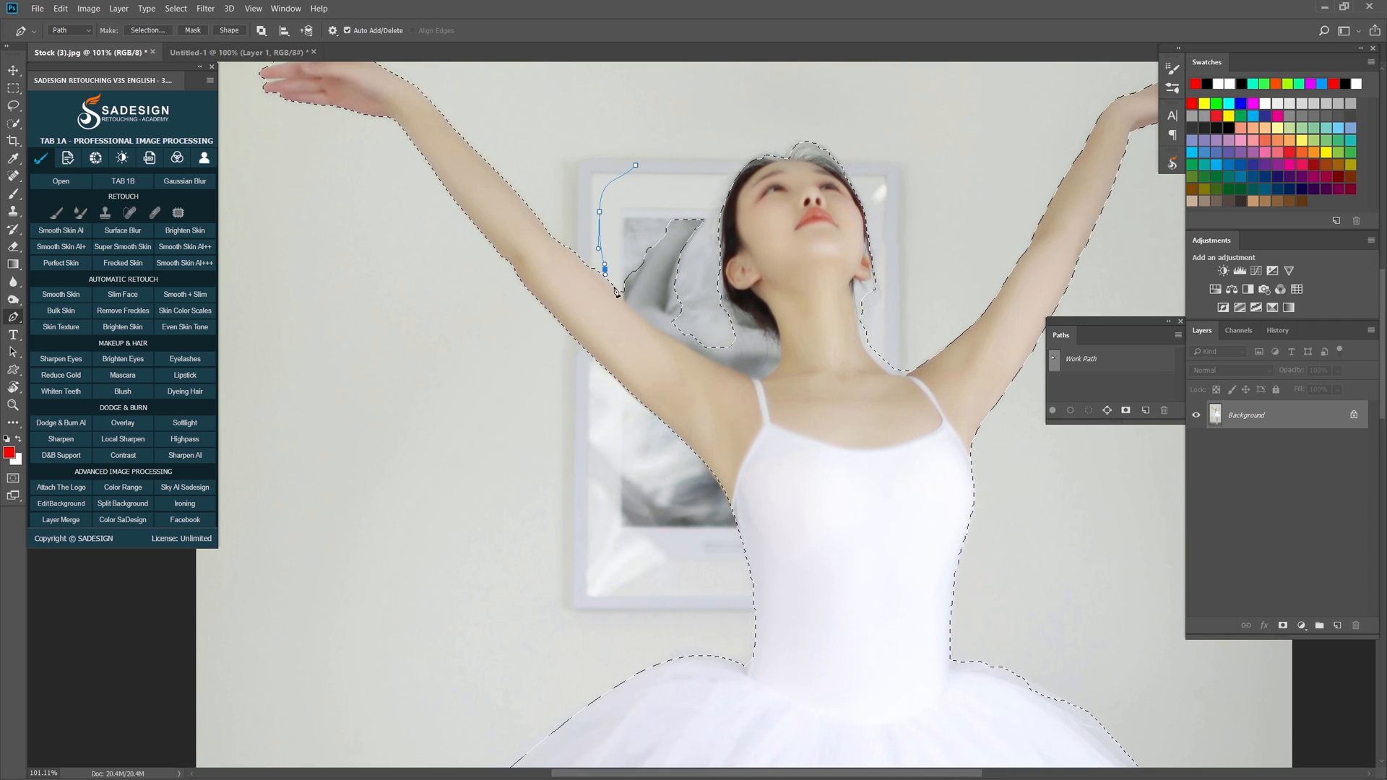
{"action": "left_click", "coordinate": [614, 287]}
{"action": "left_click", "coordinate": [672, 339]}
{"action": "left_click", "coordinate": [754, 378]}
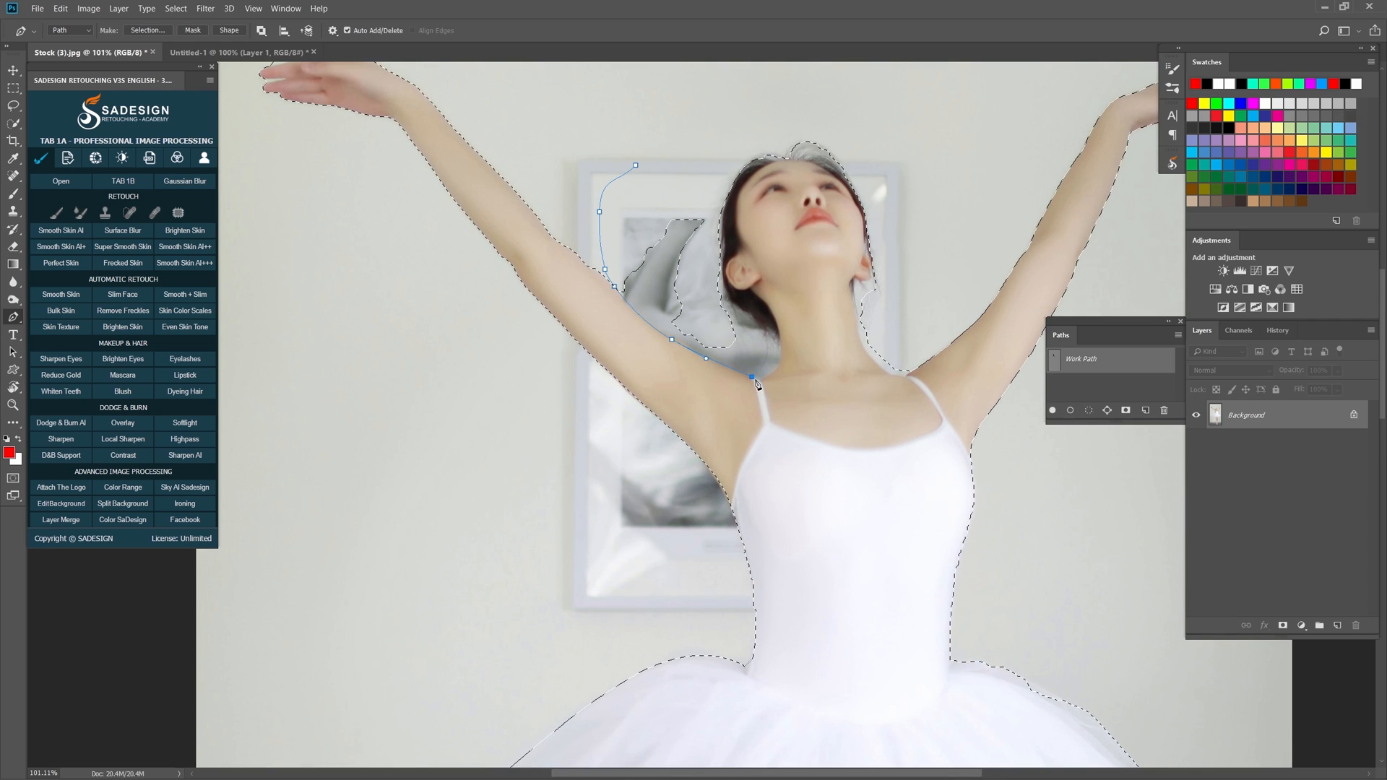
{"action": "left_click_drag", "start_coordinate": [776, 367], "coordinate": [781, 357]}
{"action": "left_click", "coordinate": [780, 344]}
{"action": "left_click", "coordinate": [777, 332]}
{"action": "left_click", "coordinate": [761, 318]}
{"action": "left_click", "coordinate": [749, 309]}
{"action": "left_click_drag", "start_coordinate": [736, 299], "coordinate": [733, 294]}
{"action": "key", "text": "Escape"}
{"action": "key", "text": "l"}
{"action": "left_click_drag", "start_coordinate": [676, 253], "coordinate": [714, 206]}
Trace the leftover background beside the dancer's cheek and neck with the Pen tool and subtract it from the selection
{"action": "key", "text": "p"}
{"action": "left_click_drag", "start_coordinate": [904, 227], "coordinate": [892, 247]}
{"action": "mouse_move", "coordinate": [887, 261]}
{"action": "left_mouse_down"}
{"action": "mouse_move", "coordinate": [853, 278]}
{"action": "mouse_move", "coordinate": [858, 339]}
{"action": "mouse_move", "coordinate": [886, 374]}
{"action": "left_mouse_up"}
{"action": "left_click", "coordinate": [877, 276]}
{"action": "left_click_drag", "start_coordinate": [892, 375], "coordinate": [912, 364]}
{"action": "left_click", "coordinate": [905, 376]}
{"action": "key", "text": "Return"}
{"action": "key", "text": "ctrl+0"}
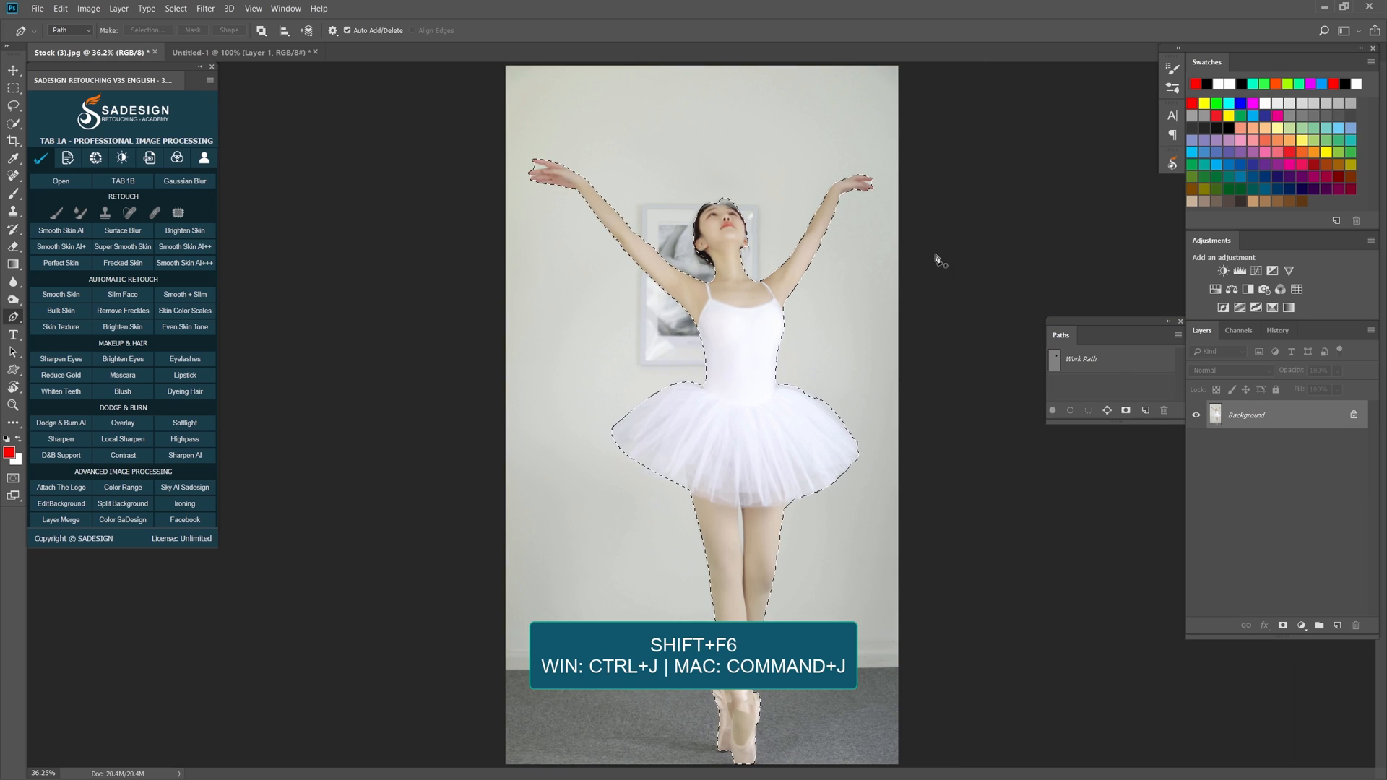
Feather the dancer selection by 0.5 pixels and copy it to a new layer
{"action": "key", "text": "shift+F6"}
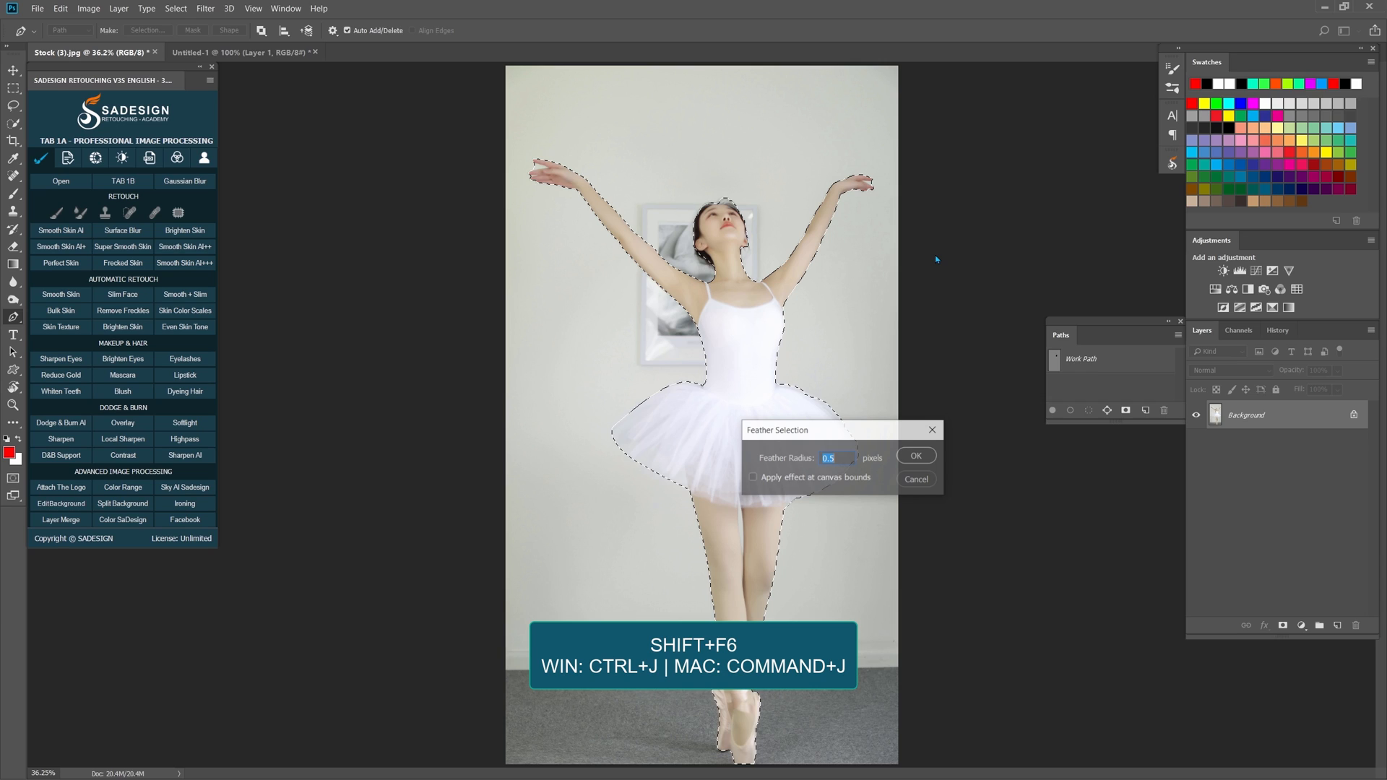
{"action": "key", "text": "Return"}
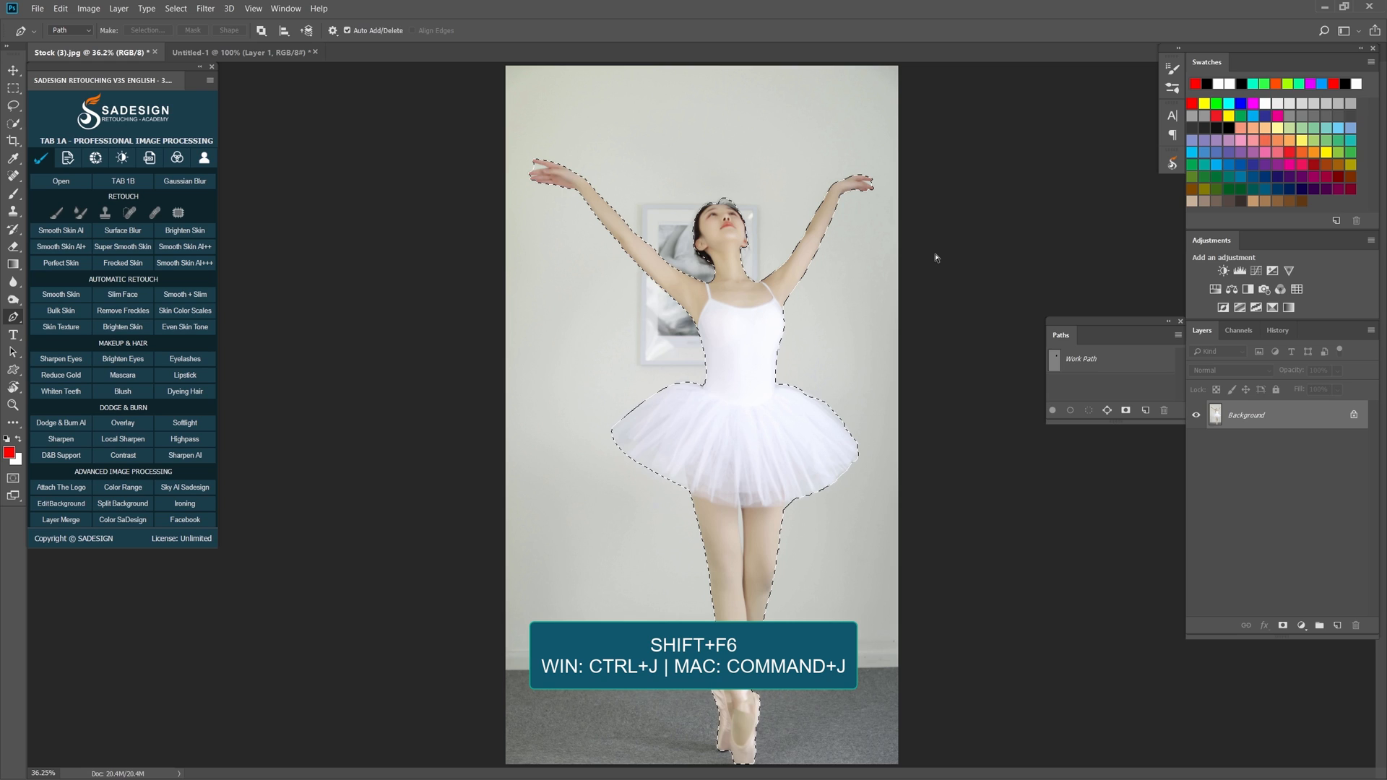
{"action": "key", "text": "ctrl+j"}
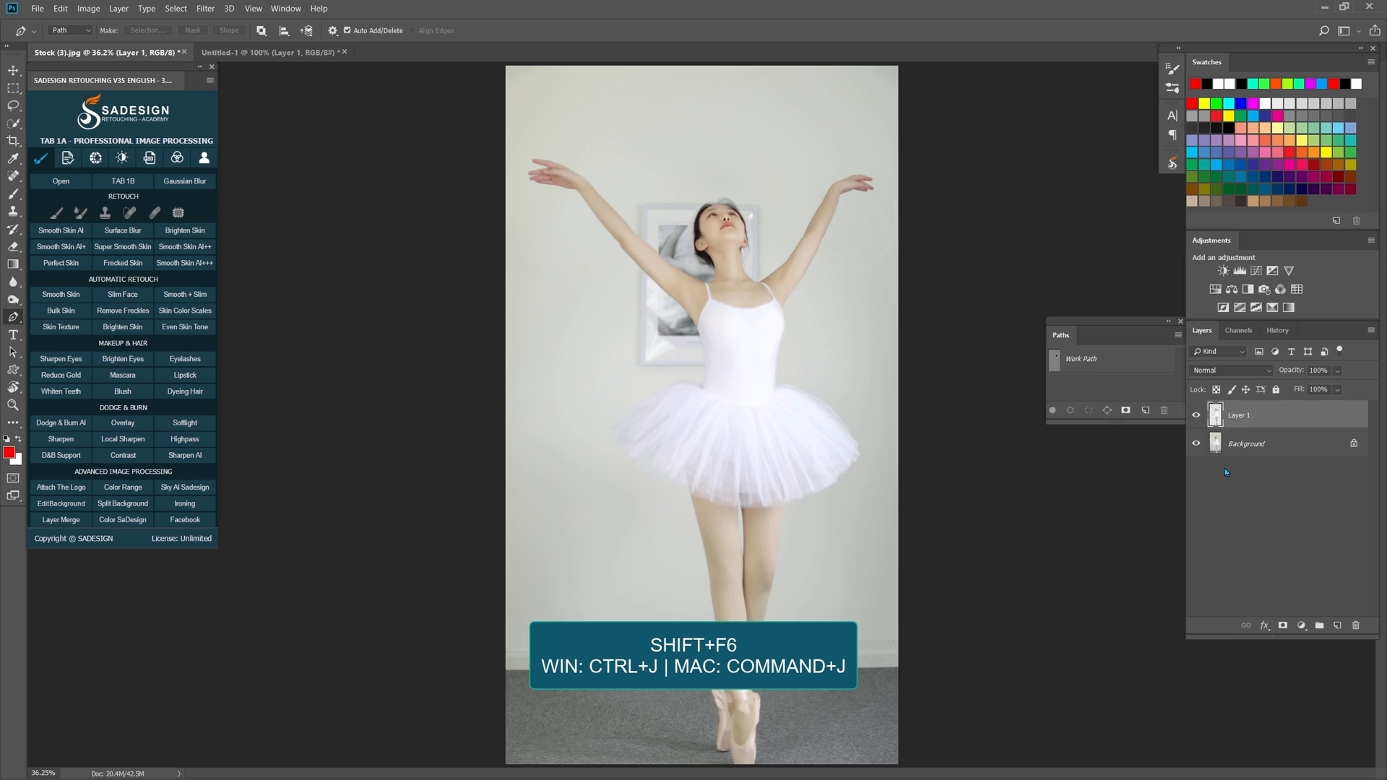
Create a blank layer directly above the Background layer, beneath the dancer cutout
{"action": "left_click", "coordinate": [1197, 443]}
{"action": "left_click", "coordinate": [1196, 443]}
{"action": "left_click", "coordinate": [1258, 444]}
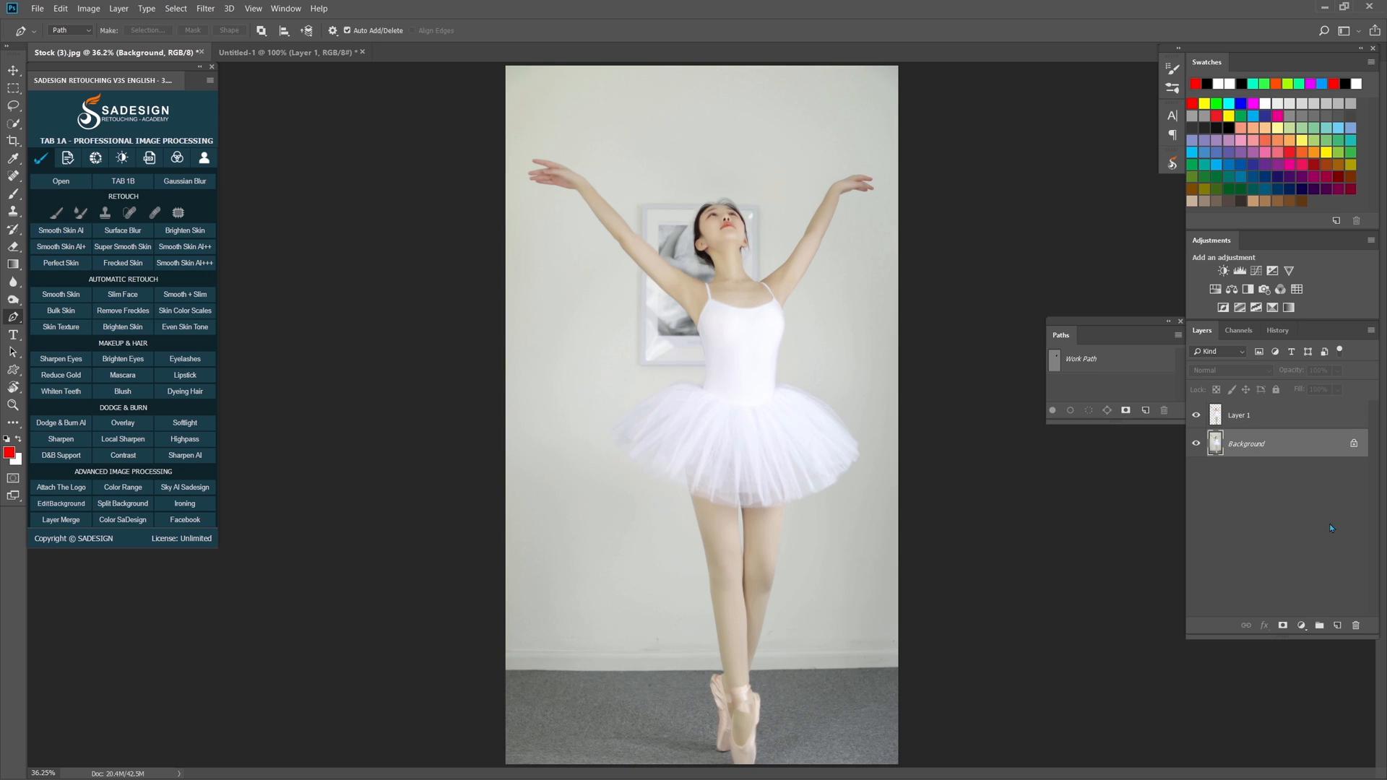
{"action": "left_click", "coordinate": [1338, 626]}
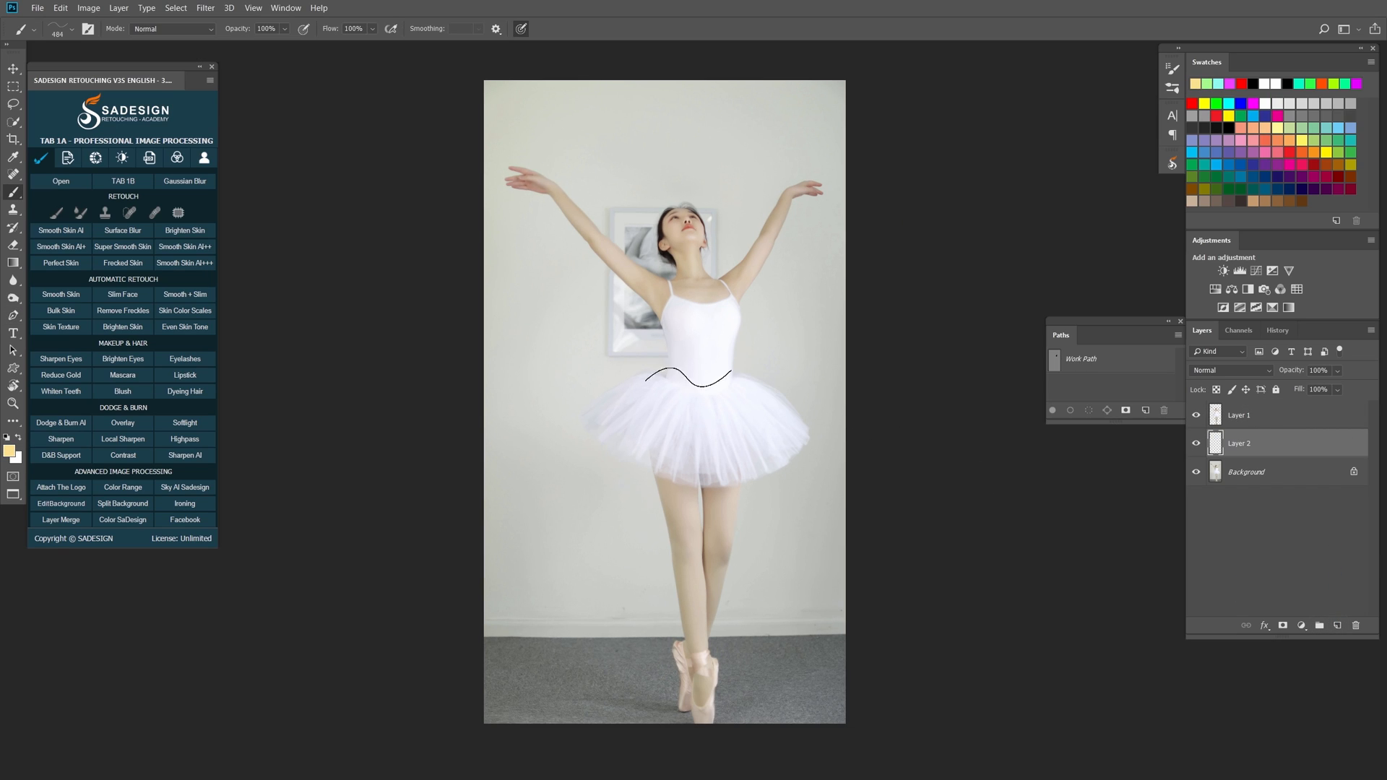
Activate the Brush Tool and set the foreground color to ff0000
{"action": "right_click", "coordinate": [14, 194]}
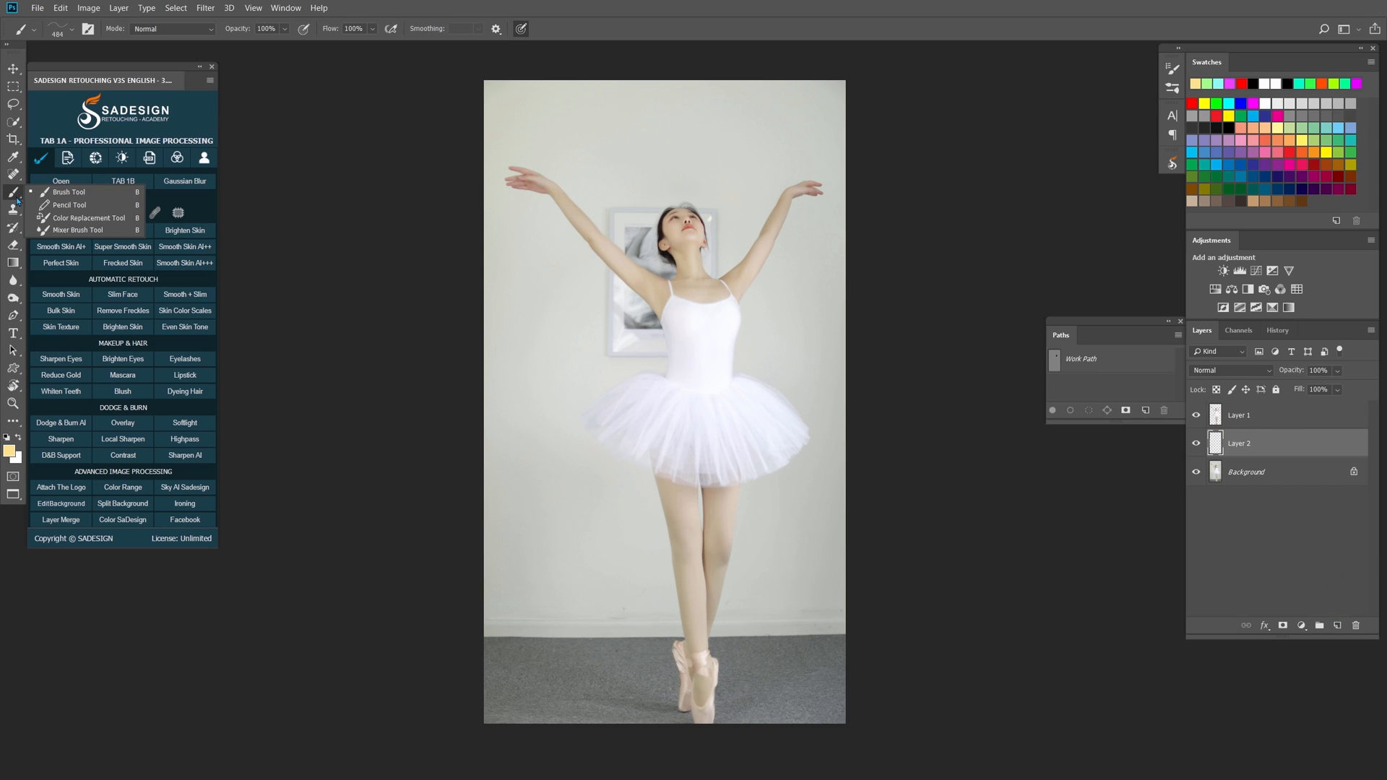
{"action": "left_click", "coordinate": [70, 193]}
{"action": "left_click", "coordinate": [17, 456]}
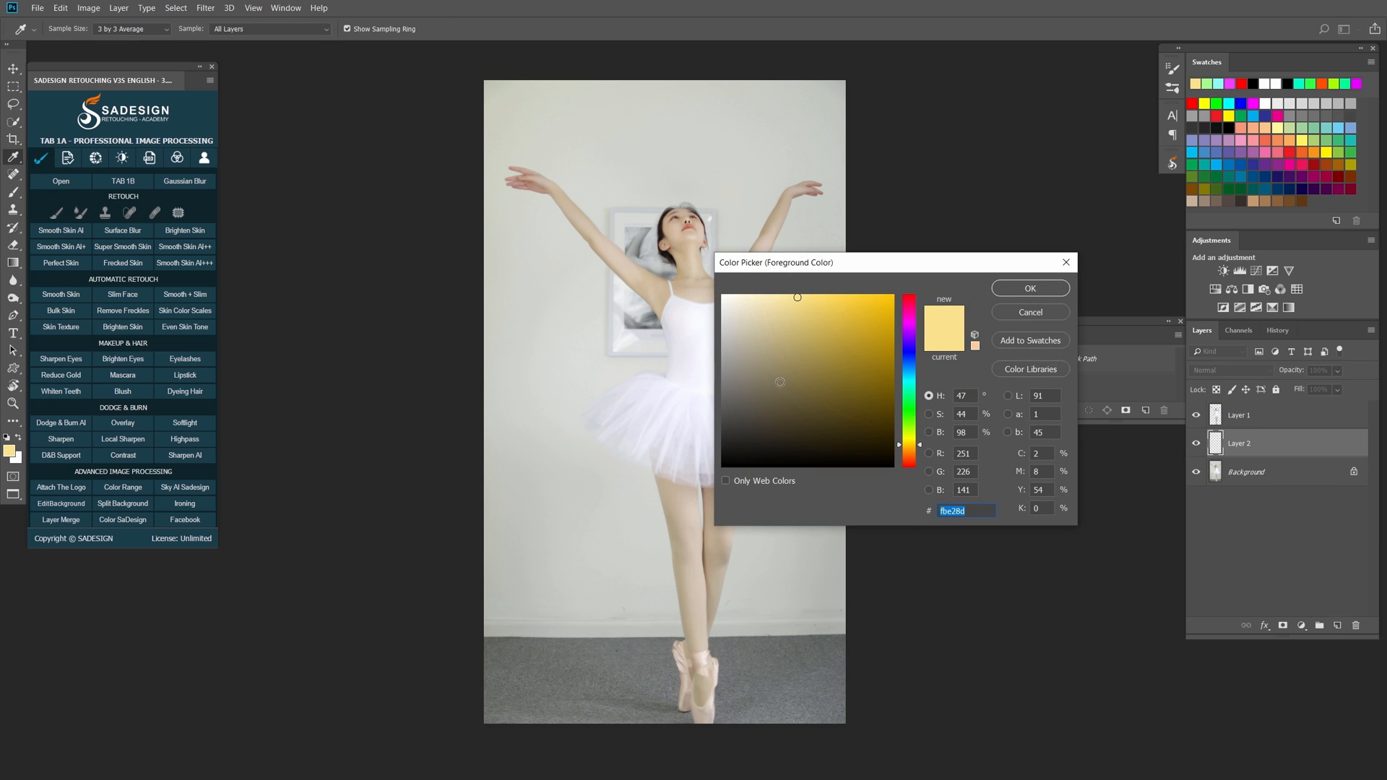
{"action": "left_click_drag", "start_coordinate": [908, 444], "coordinate": [909, 295]}
{"action": "left_click", "coordinate": [893, 296]}
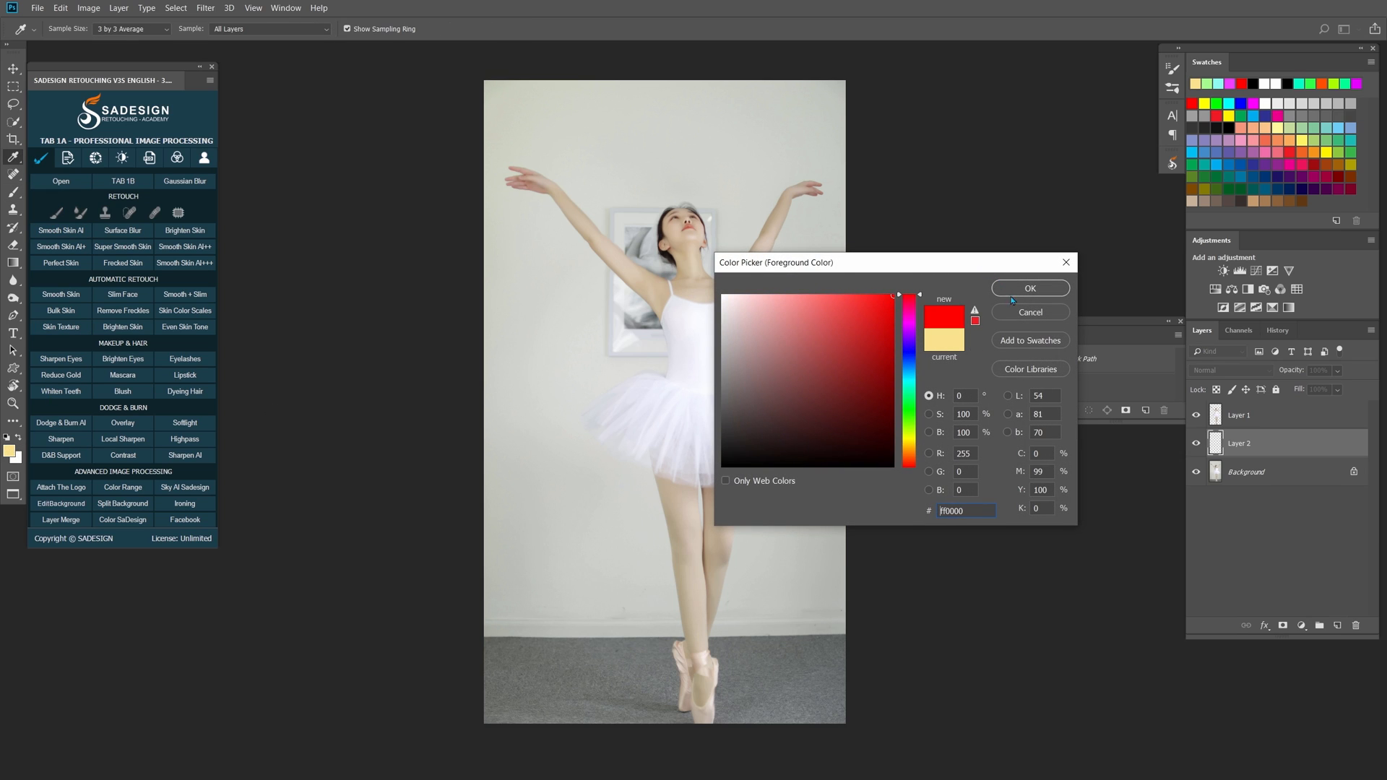
{"action": "left_click", "coordinate": [1031, 289]}
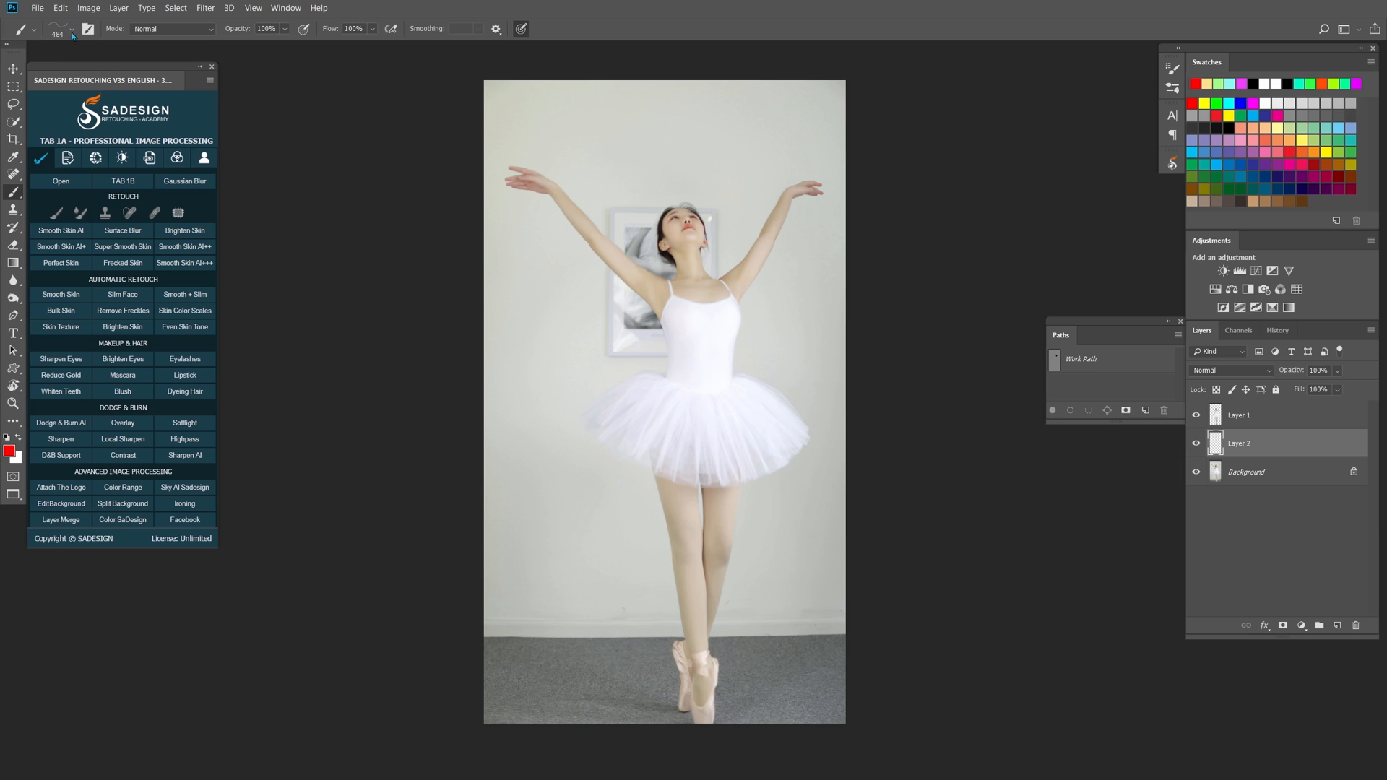
Set the brush flow to 25% and paint a red ribbon winding behind the dancer from the photo's upper-right to lower-left corner
{"action": "left_click", "coordinate": [72, 31]}
{"action": "left_click", "coordinate": [589, 19]}
{"action": "left_click", "coordinate": [286, 30]}
{"action": "left_click", "coordinate": [372, 29]}
{"action": "left_click", "coordinate": [342, 45]}
{"action": "left_click", "coordinate": [557, 37]}
{"action": "mouse_move", "coordinate": [825, 59]}
{"action": "left_mouse_down"}
{"action": "mouse_move", "coordinate": [848, 302]}
{"action": "mouse_move", "coordinate": [442, 482]}
{"action": "mouse_move", "coordinate": [420, 660]}
{"action": "left_mouse_up"}
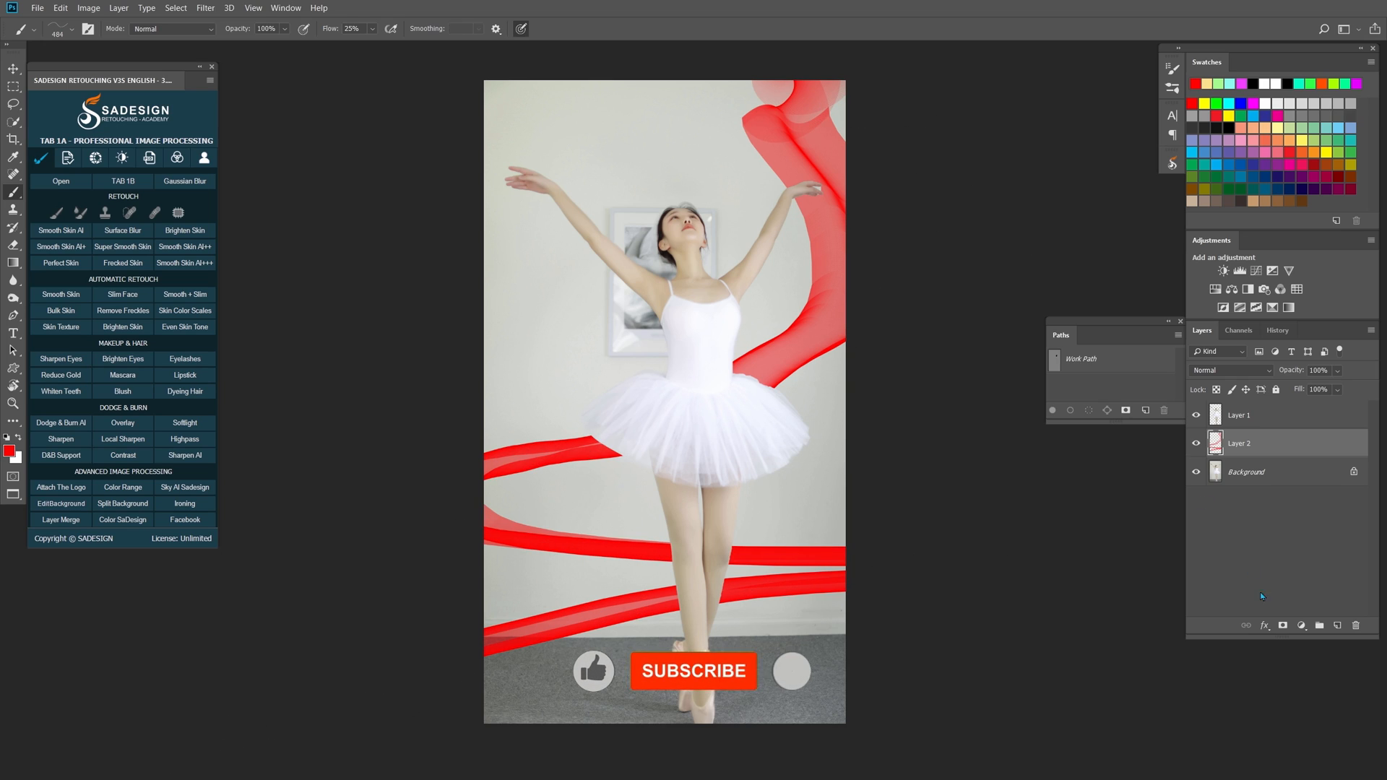
On a new layer above the red ribbon, paint an ee5fff ribbon from the photo's upper left behind the dancer to the lower right
{"action": "left_click", "coordinate": [1338, 625]}
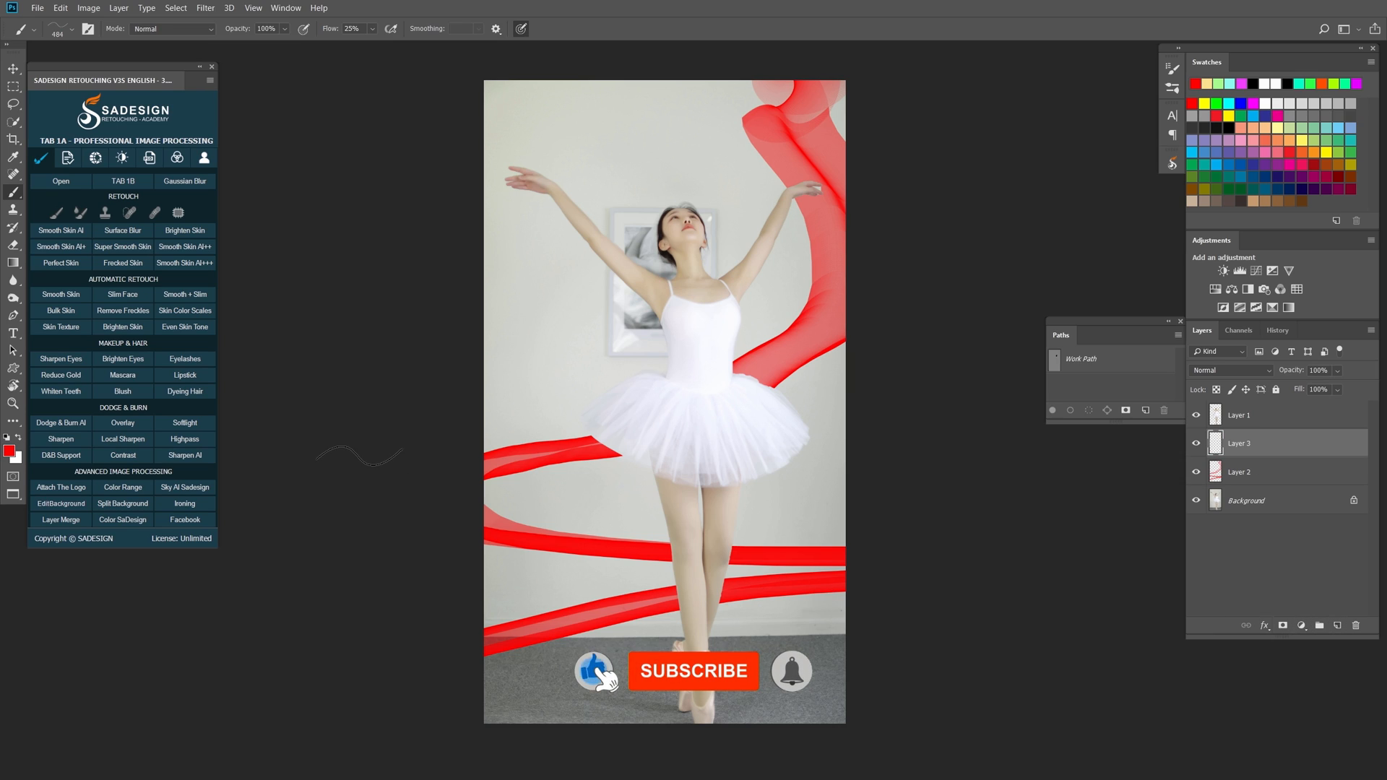
{"action": "left_click", "coordinate": [9, 452]}
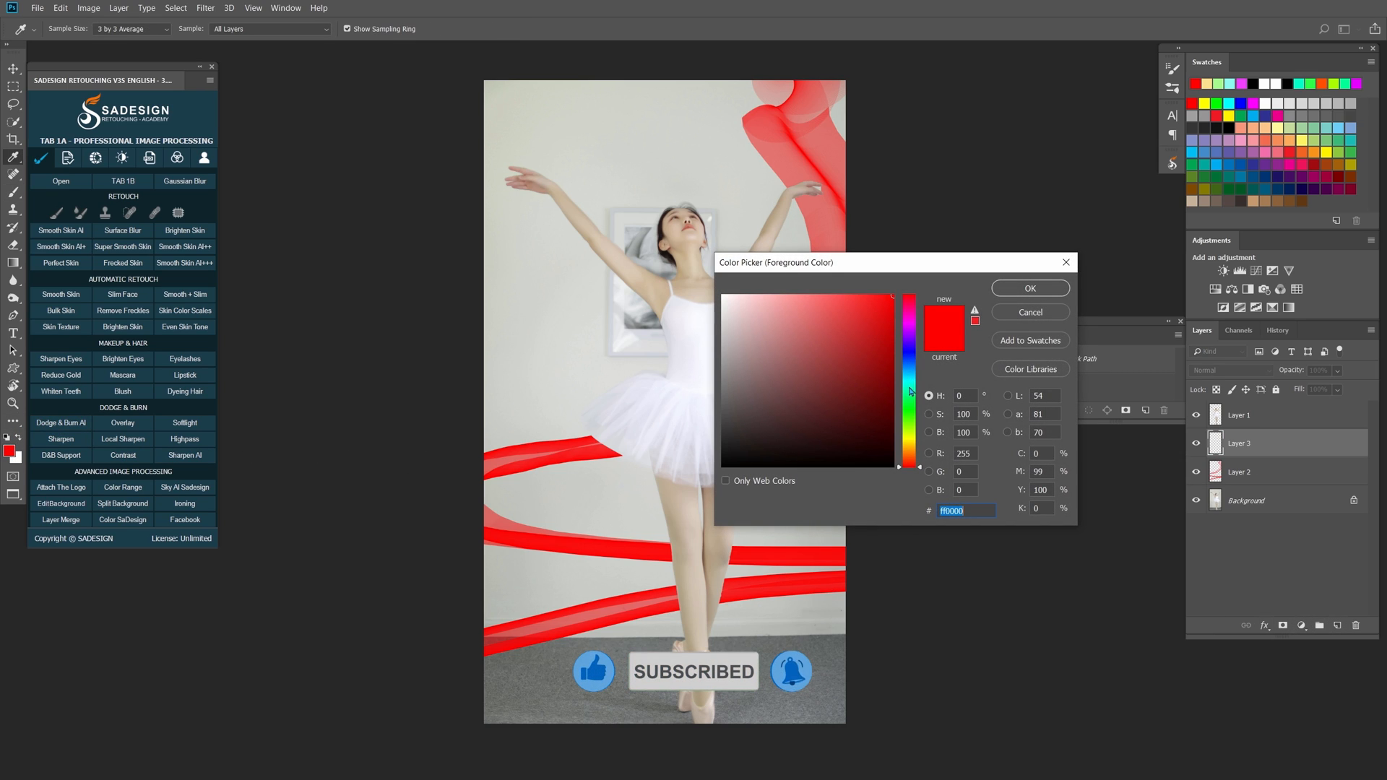
{"action": "left_click_drag", "start_coordinate": [910, 324], "coordinate": [909, 325]}
{"action": "left_click_drag", "start_coordinate": [833, 299], "coordinate": [814, 294]}
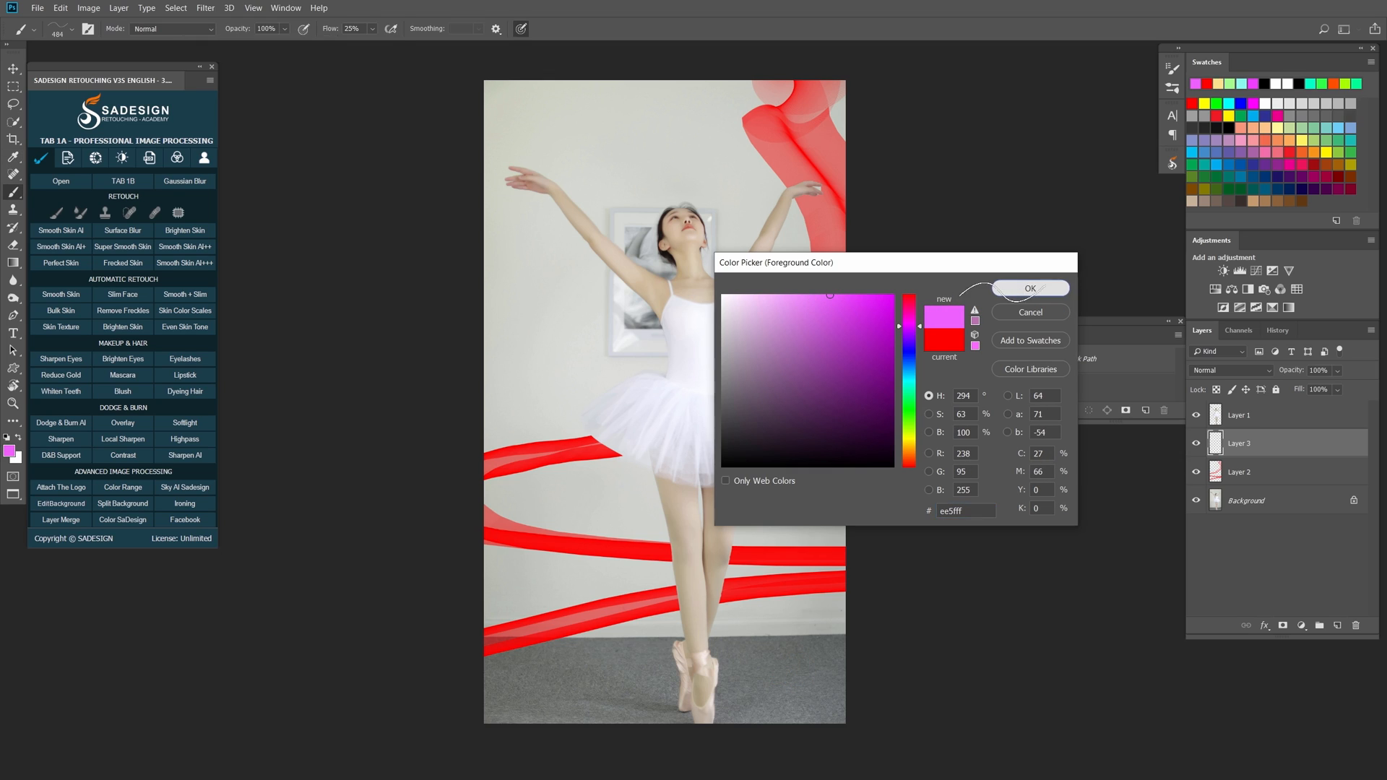
{"action": "left_click", "coordinate": [1031, 289]}
{"action": "mouse_move", "coordinate": [578, 101]}
{"action": "left_mouse_down"}
{"action": "mouse_move", "coordinate": [513, 318]}
{"action": "mouse_move", "coordinate": [758, 495]}
{"action": "left_mouse_up"}
{"action": "left_click_drag", "start_coordinate": [964, 589], "coordinate": [1053, 635]}
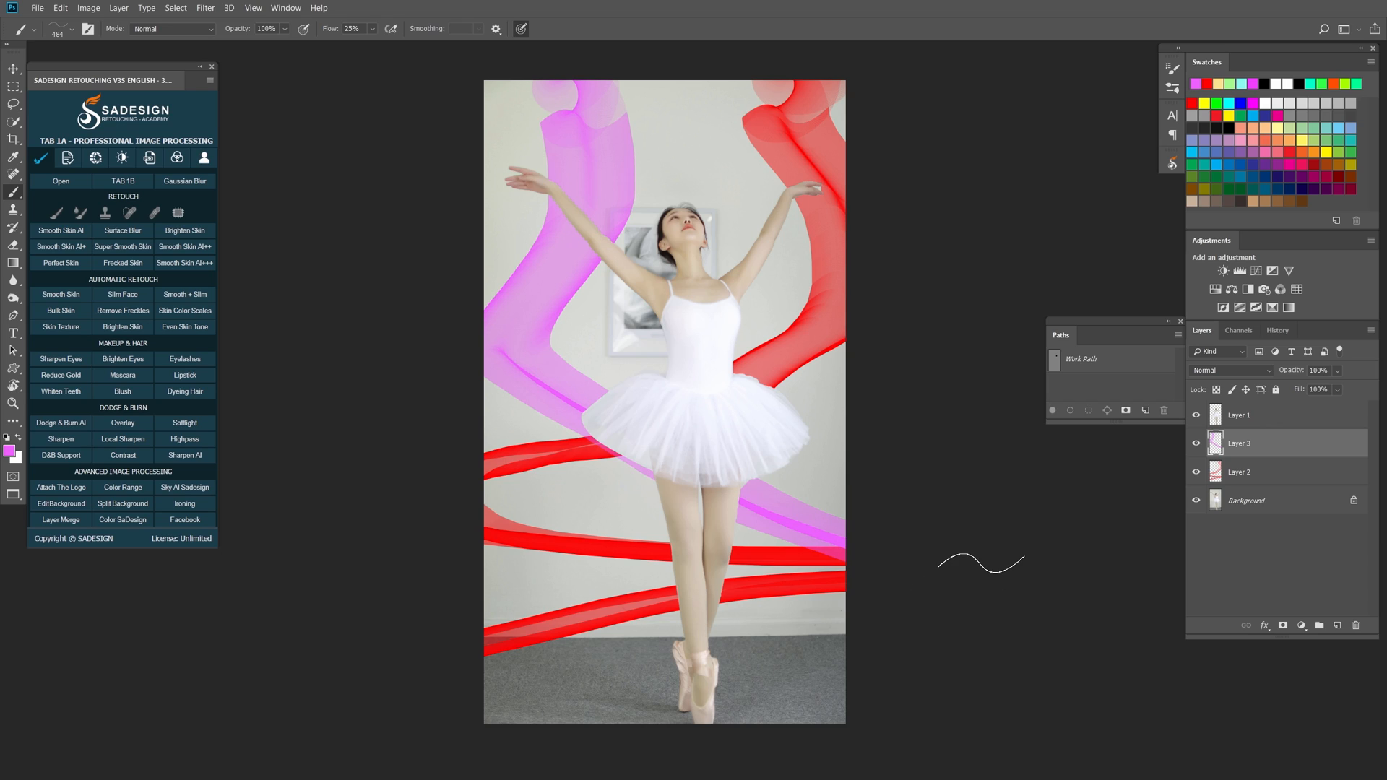
On a new layer above the dancer cutout, paint a light aqua ribbon wrapping across her waist and legs to the lower-left corner
{"action": "left_click", "coordinate": [1287, 416]}
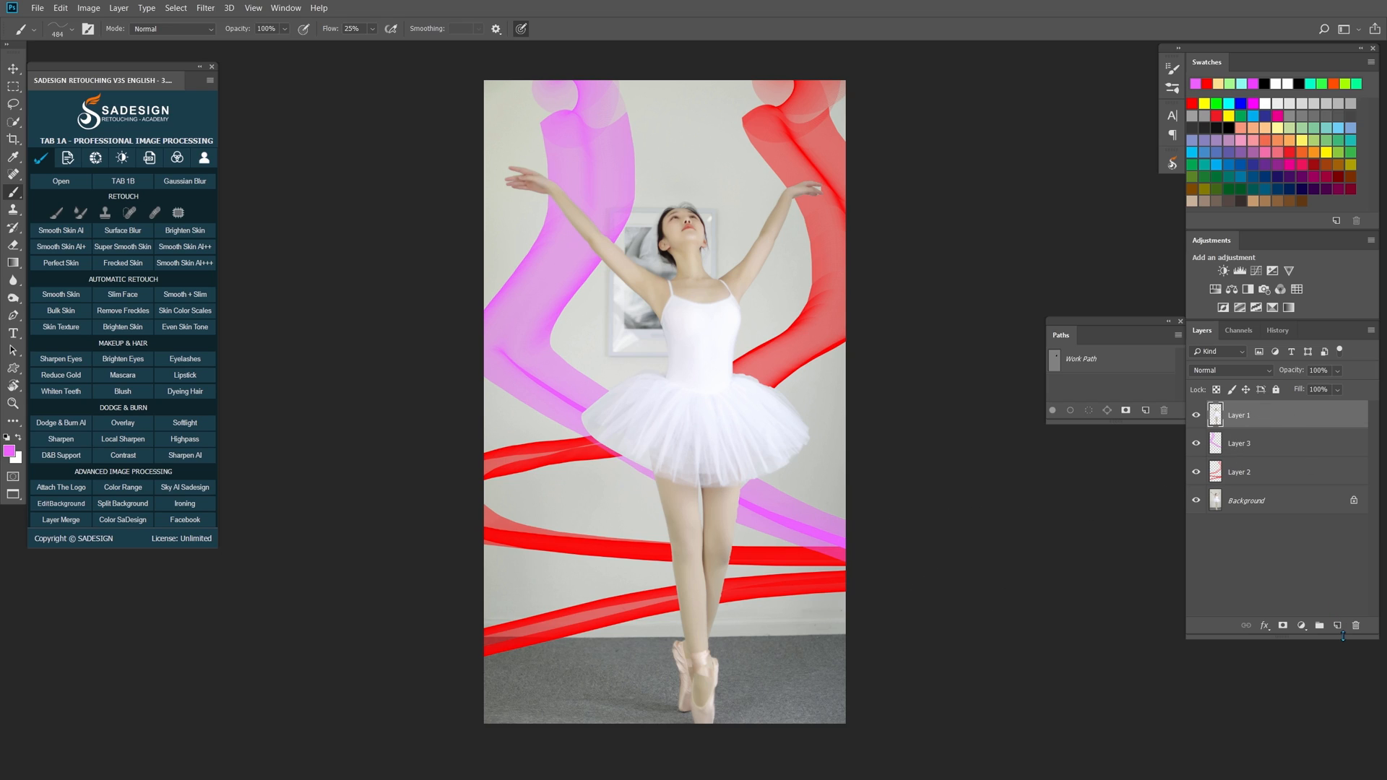
{"action": "left_click", "coordinate": [1338, 627]}
{"action": "left_click", "coordinate": [10, 452]}
{"action": "left_click", "coordinate": [909, 384]}
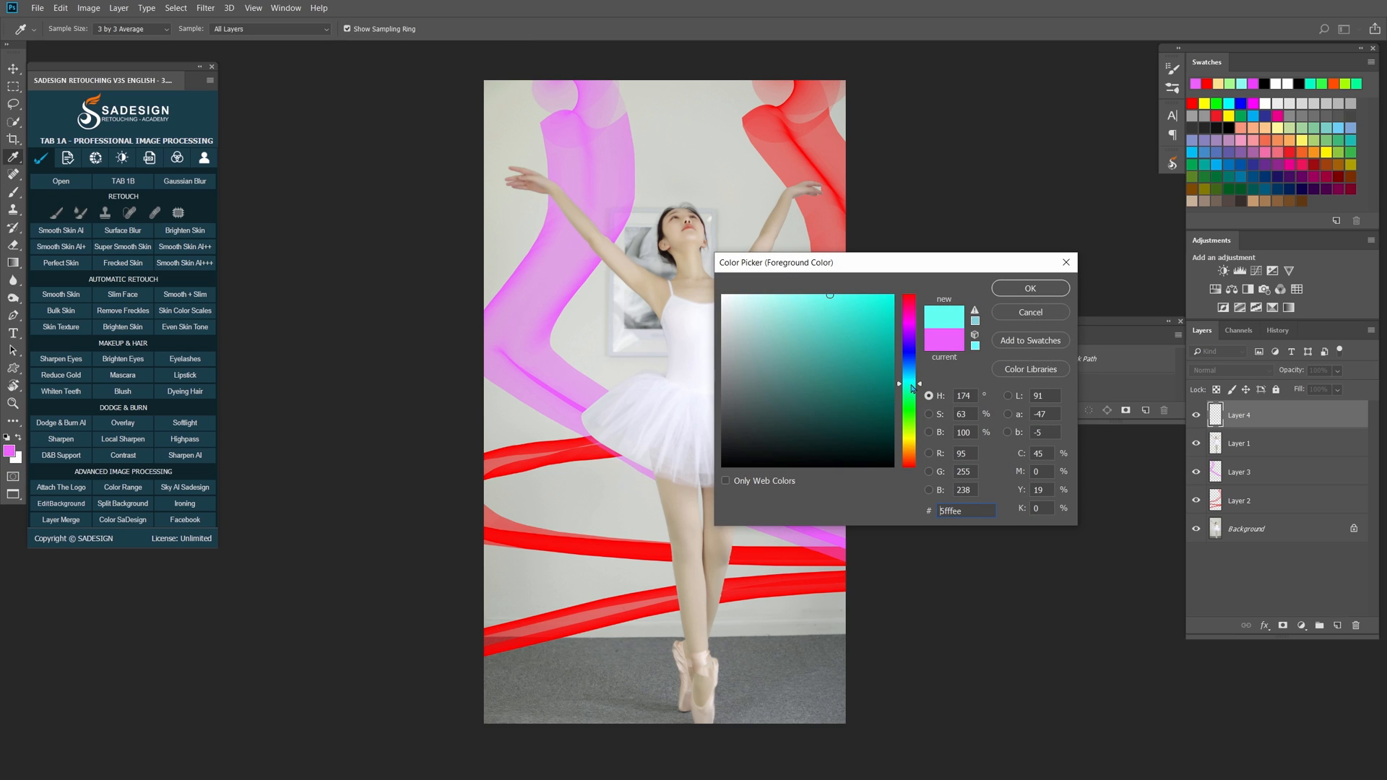
{"action": "left_click", "coordinate": [1030, 288]}
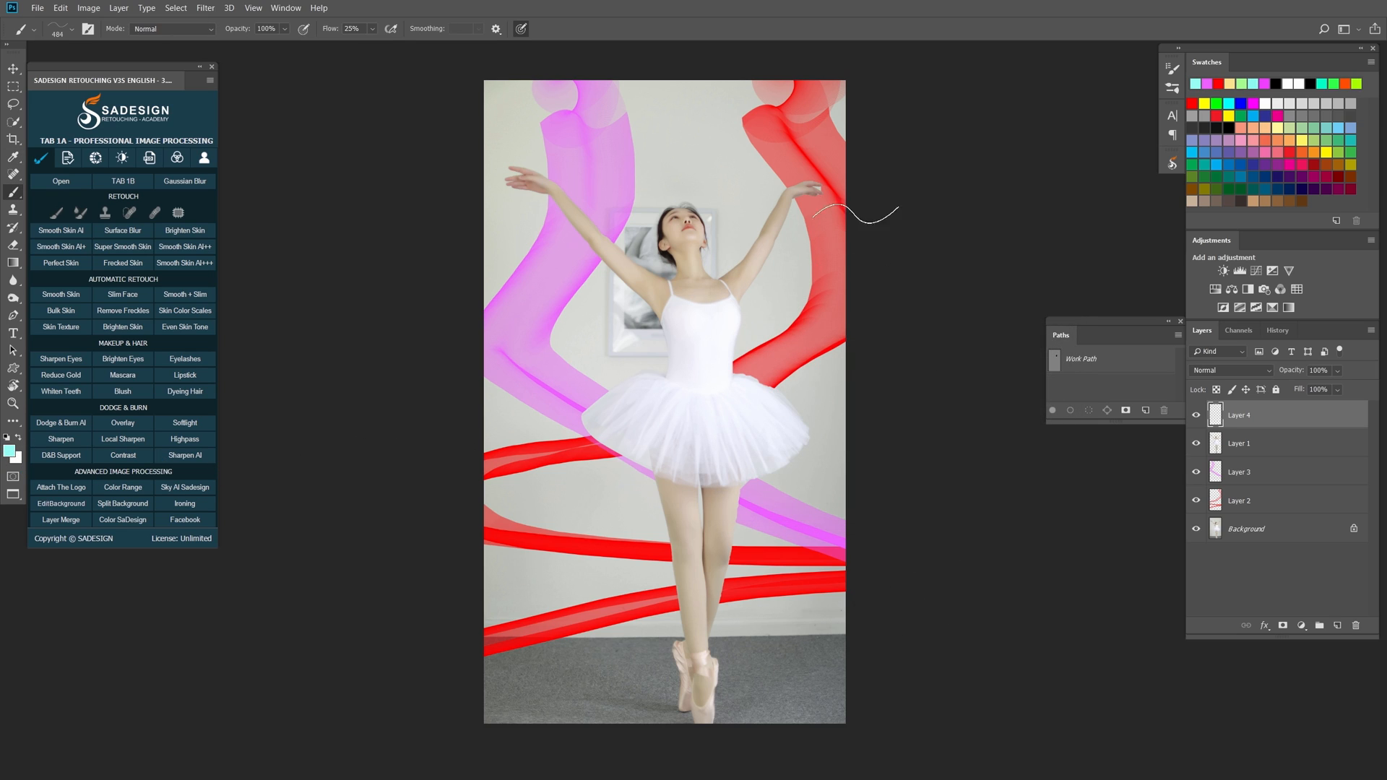
{"action": "mouse_move", "coordinate": [896, 222]}
{"action": "left_mouse_down"}
{"action": "mouse_move", "coordinate": [586, 414]}
{"action": "mouse_move", "coordinate": [584, 558]}
{"action": "mouse_move", "coordinate": [1033, 579]}
{"action": "mouse_move", "coordinate": [993, 605]}
{"action": "mouse_move", "coordinate": [695, 581]}
{"action": "mouse_move", "coordinate": [471, 710]}
{"action": "left_mouse_up"}
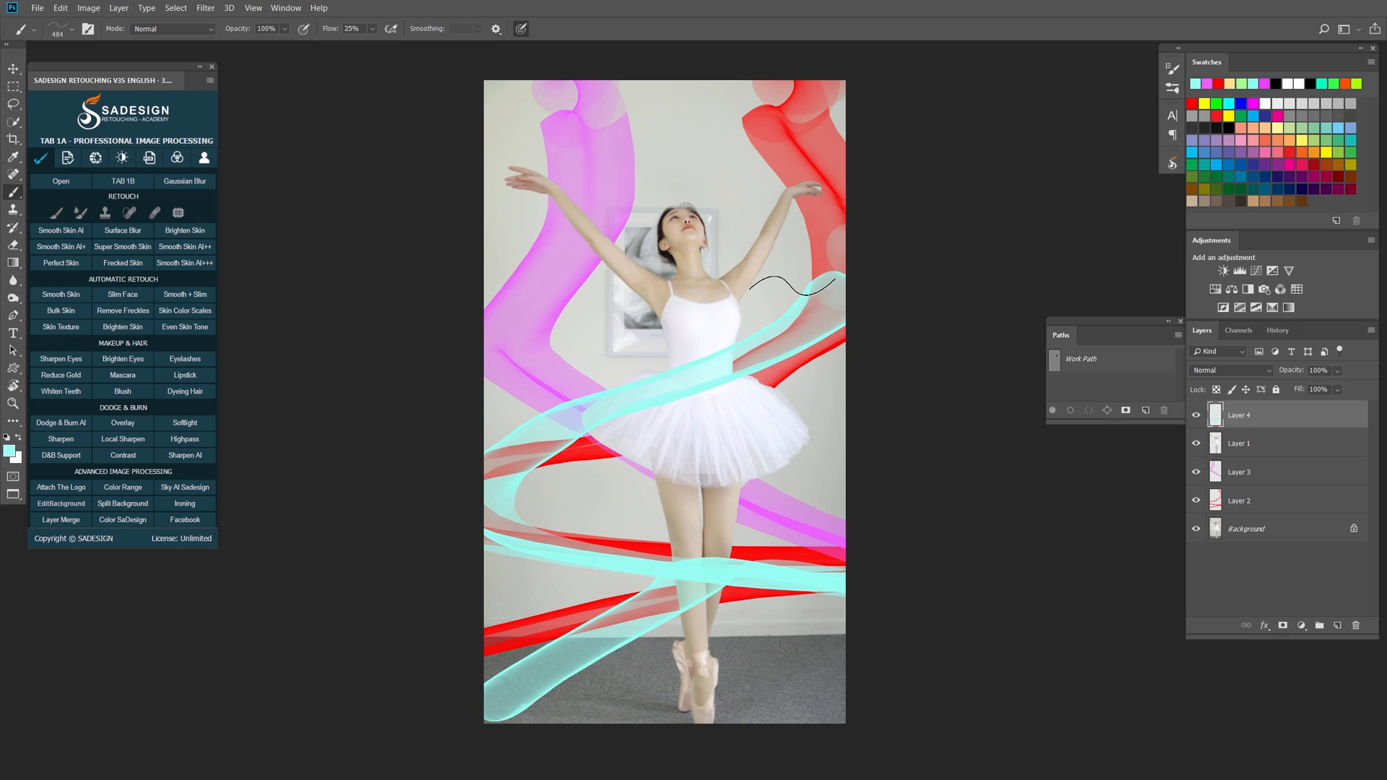
Set the foreground color to 95ff90, reduce the brush to 300 px and paint a green ribbon down the photo's left side
{"action": "left_click", "coordinate": [9, 449]}
{"action": "left_click", "coordinate": [911, 411]}
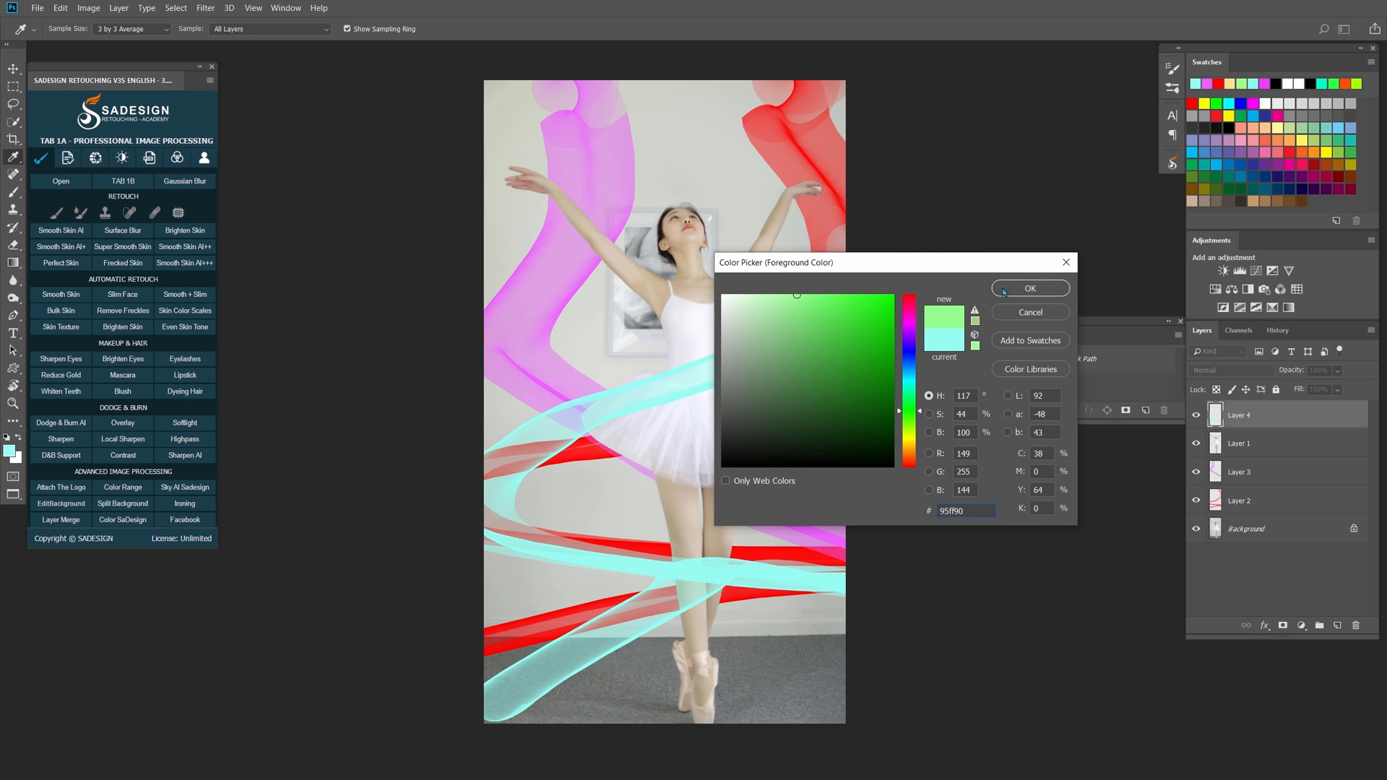
{"action": "left_click", "coordinate": [1030, 288]}
{"action": "scroll", "coordinate": [545, 78], "scroll_direction": "down", "scroll_amount": 1}
{"action": "left_click_drag", "start_coordinate": [585, 142], "coordinate": [560, 145]}
{"action": "mouse_move", "coordinate": [503, 87]}
{"action": "left_mouse_down"}
{"action": "mouse_move", "coordinate": [553, 283]}
{"action": "mouse_move", "coordinate": [481, 420]}
{"action": "mouse_move", "coordinate": [567, 478]}
{"action": "mouse_move", "coordinate": [434, 566]}
{"action": "left_mouse_up"}
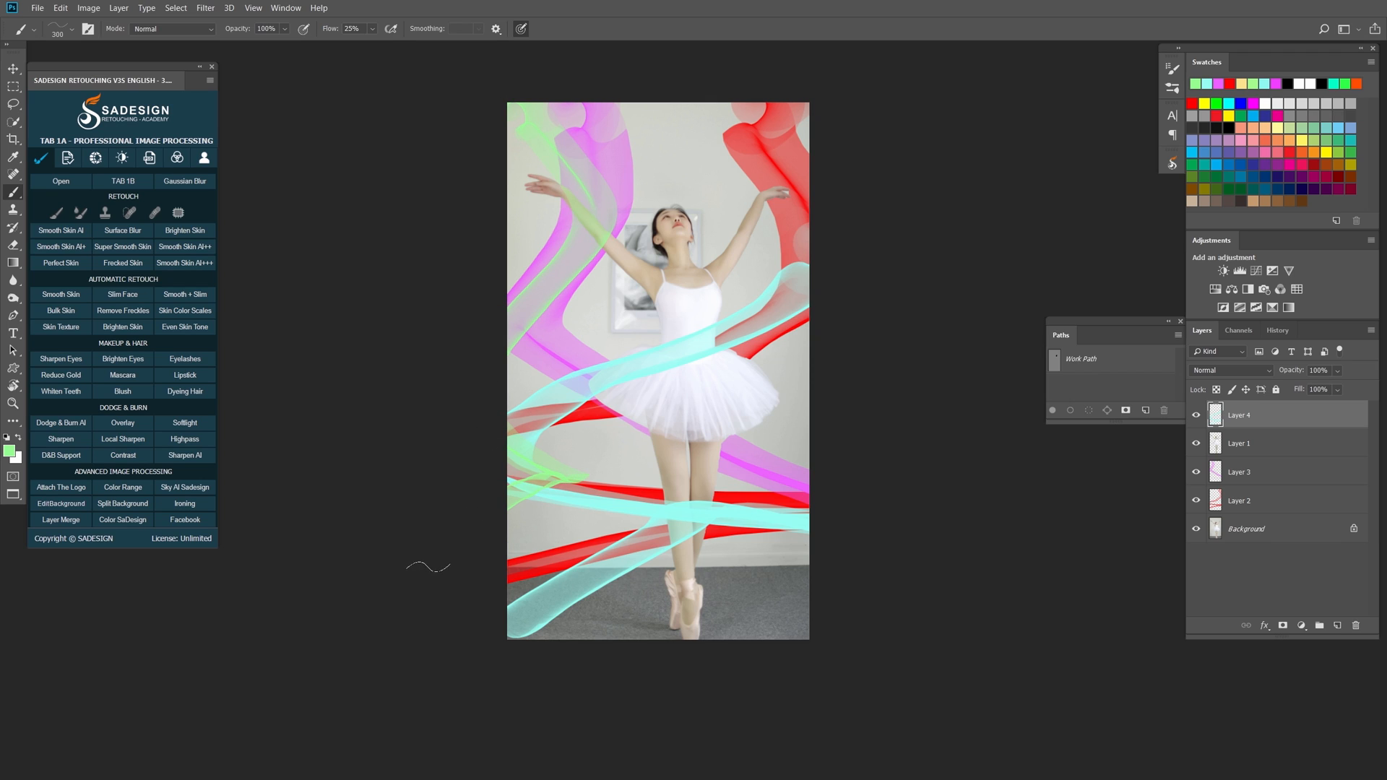
Add a Gradient Fill layer with the Spectrum preset directly above Layer 2, the red ribbon layer
{"action": "left_click", "coordinate": [731, 200], "text": "ctrl"}
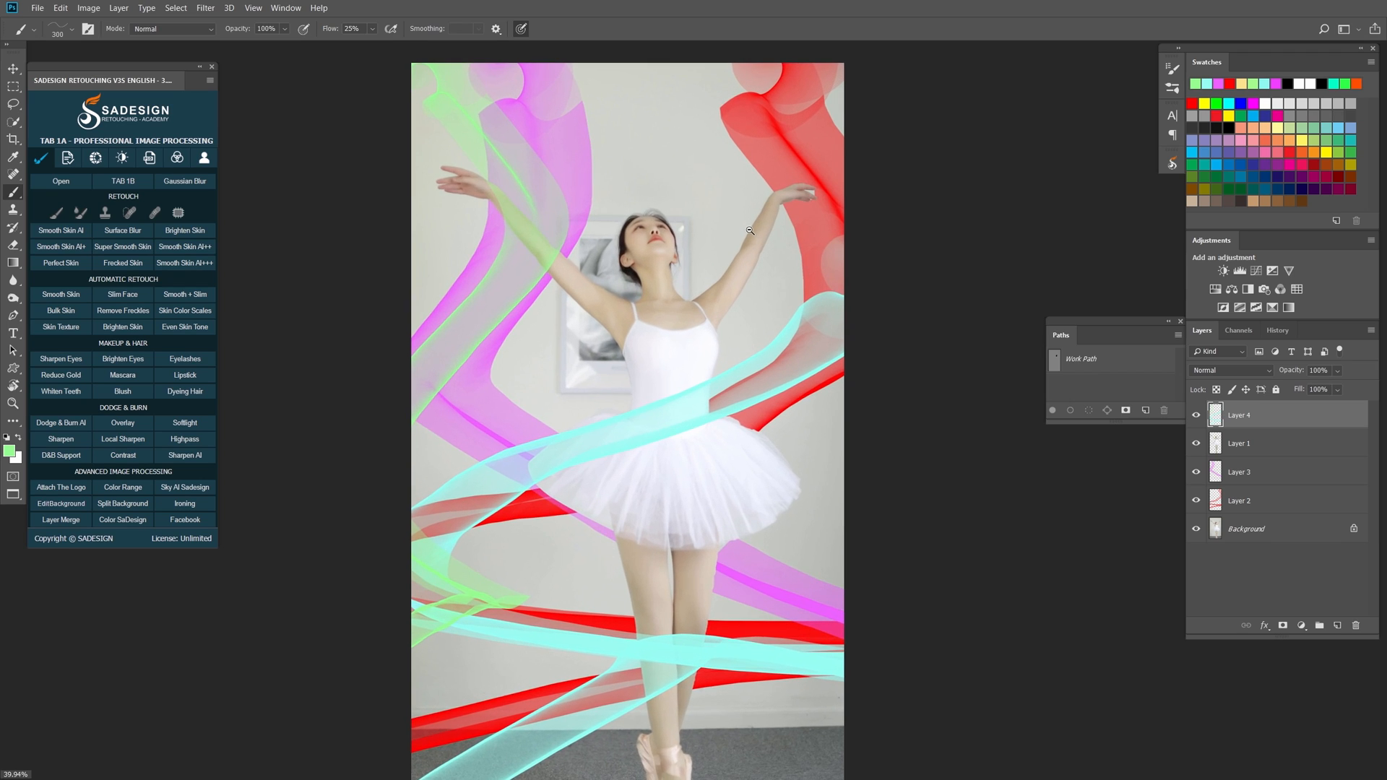
{"action": "left_click_drag", "start_coordinate": [742, 267], "coordinate": [737, 274]}
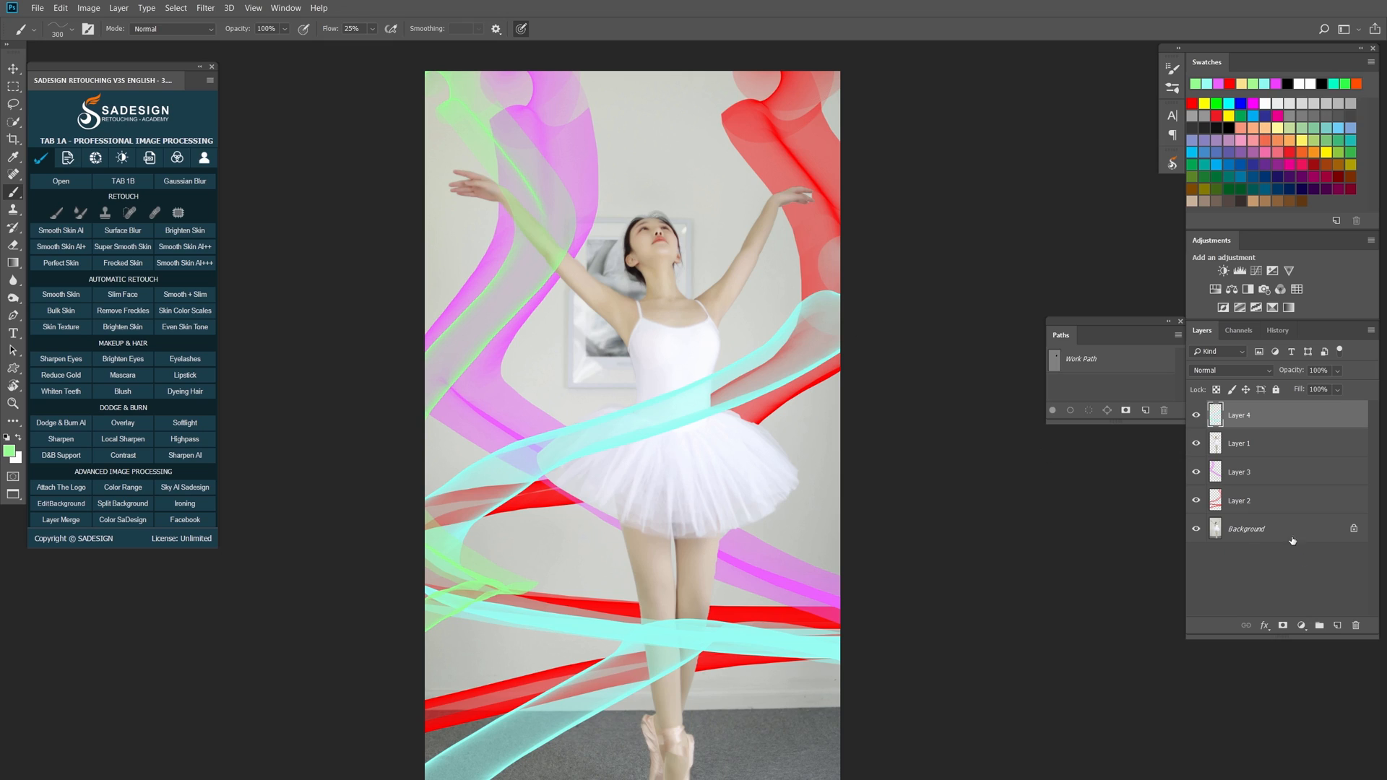
{"action": "left_click", "coordinate": [1195, 501]}
{"action": "left_click", "coordinate": [1196, 501]}
{"action": "left_click", "coordinate": [1270, 509]}
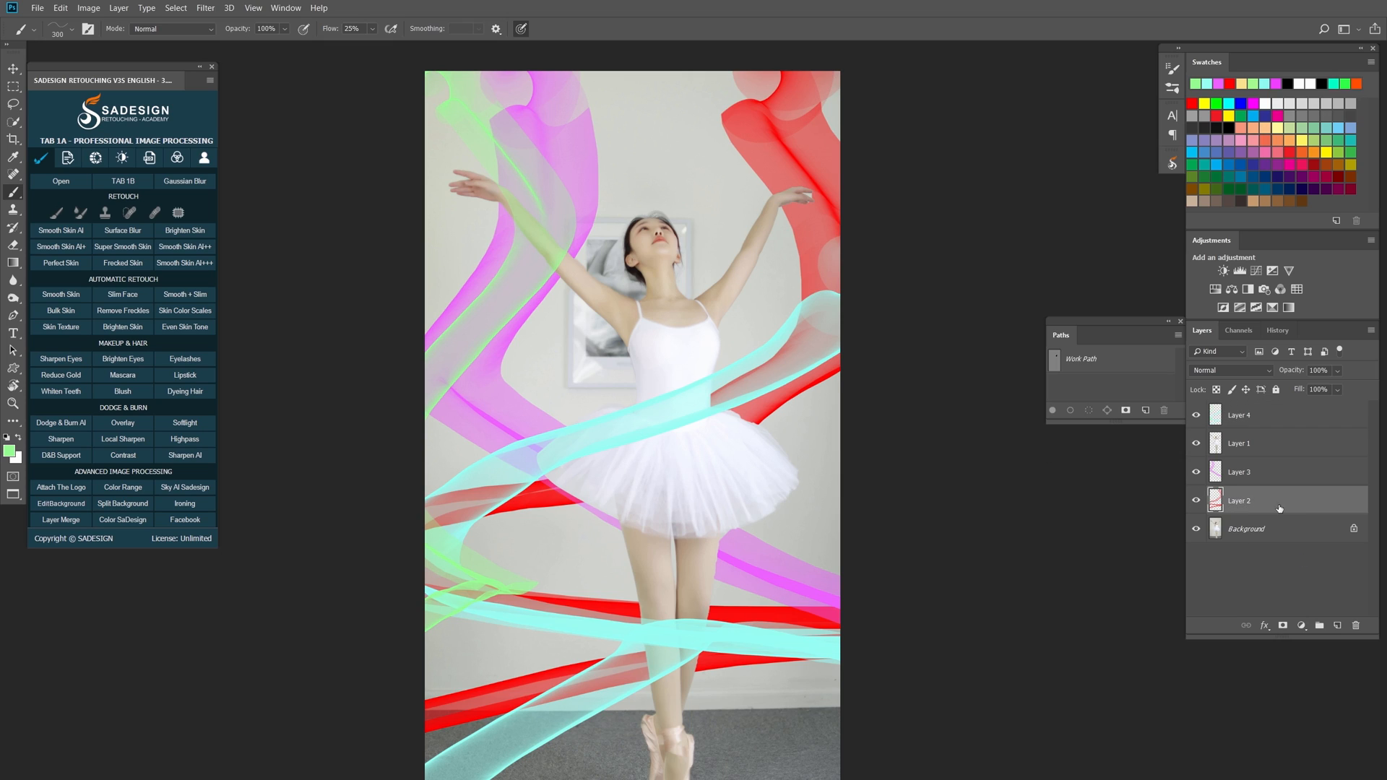
{"action": "left_click", "coordinate": [1301, 626]}
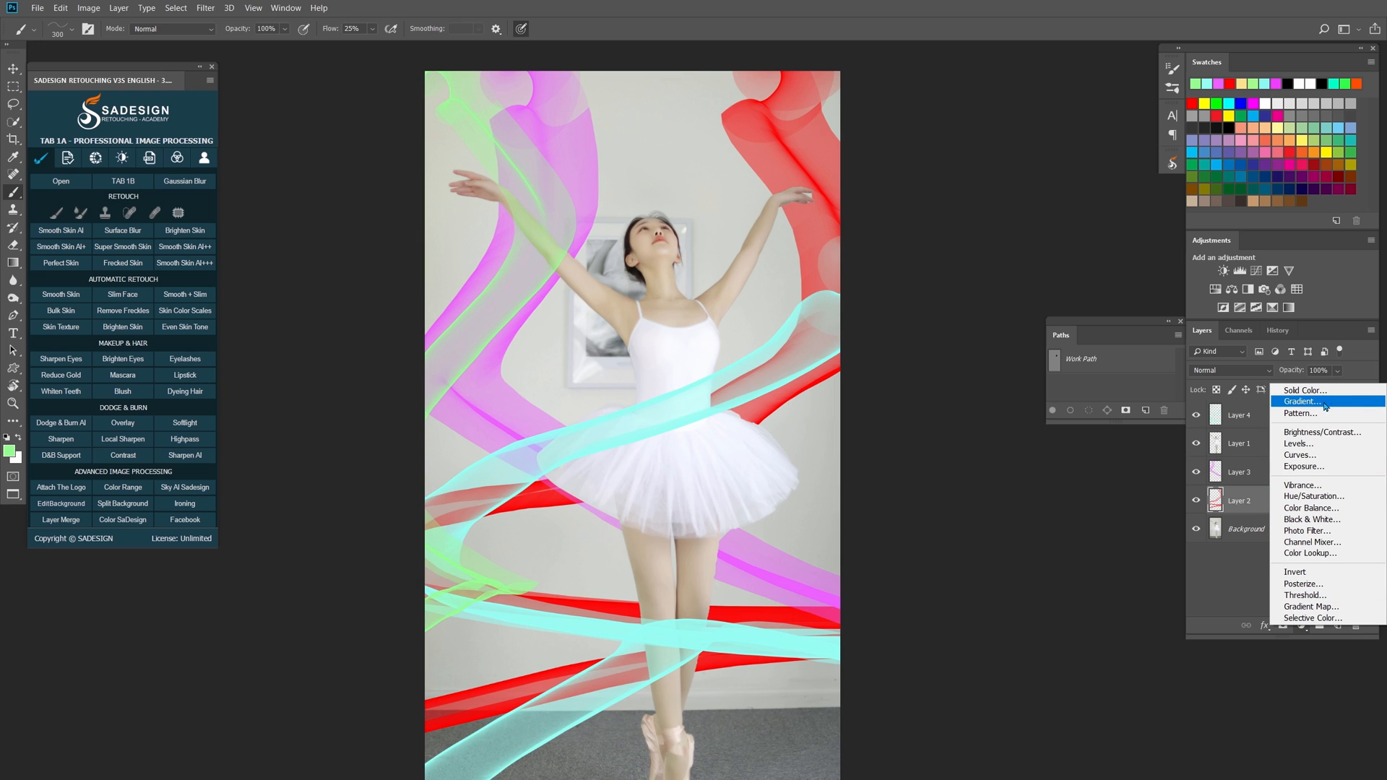
{"action": "left_click", "coordinate": [1350, 408]}
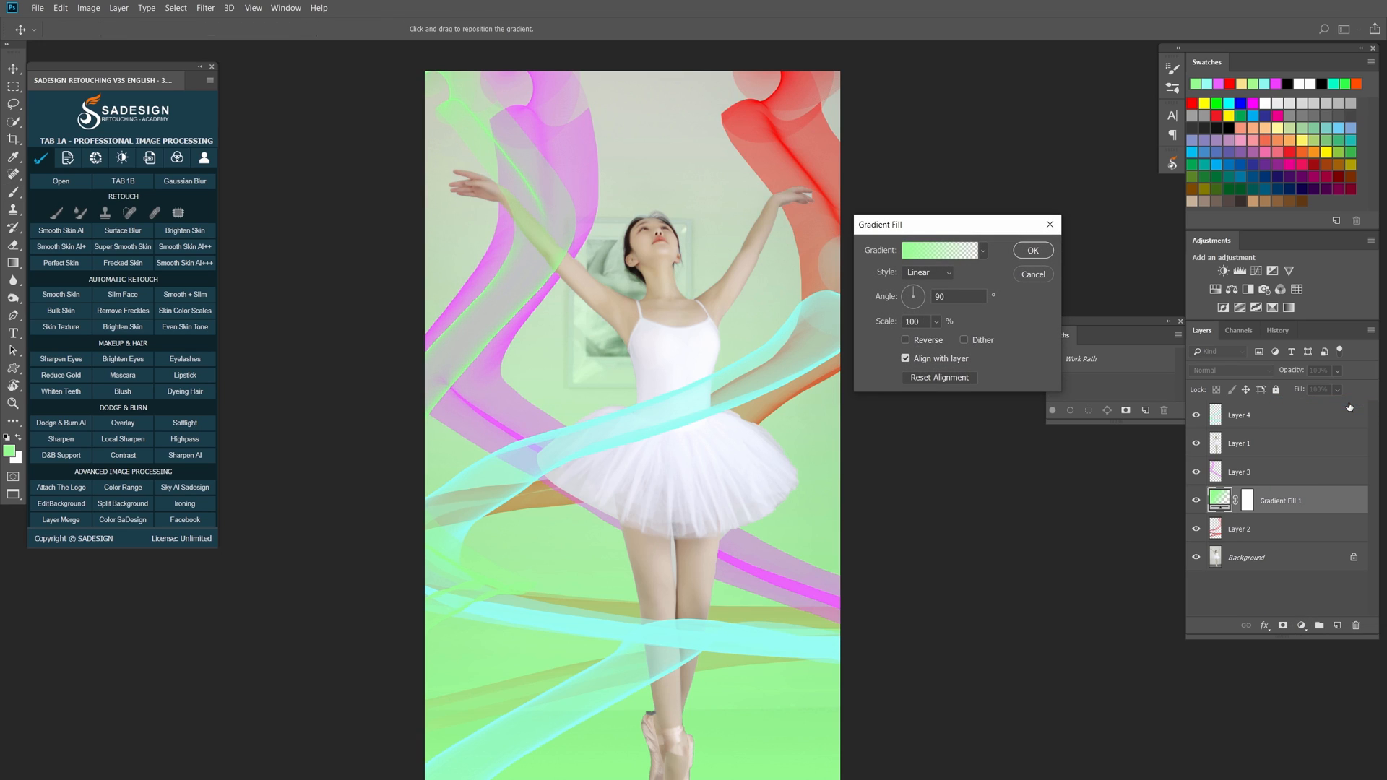
{"action": "left_click", "coordinate": [938, 251]}
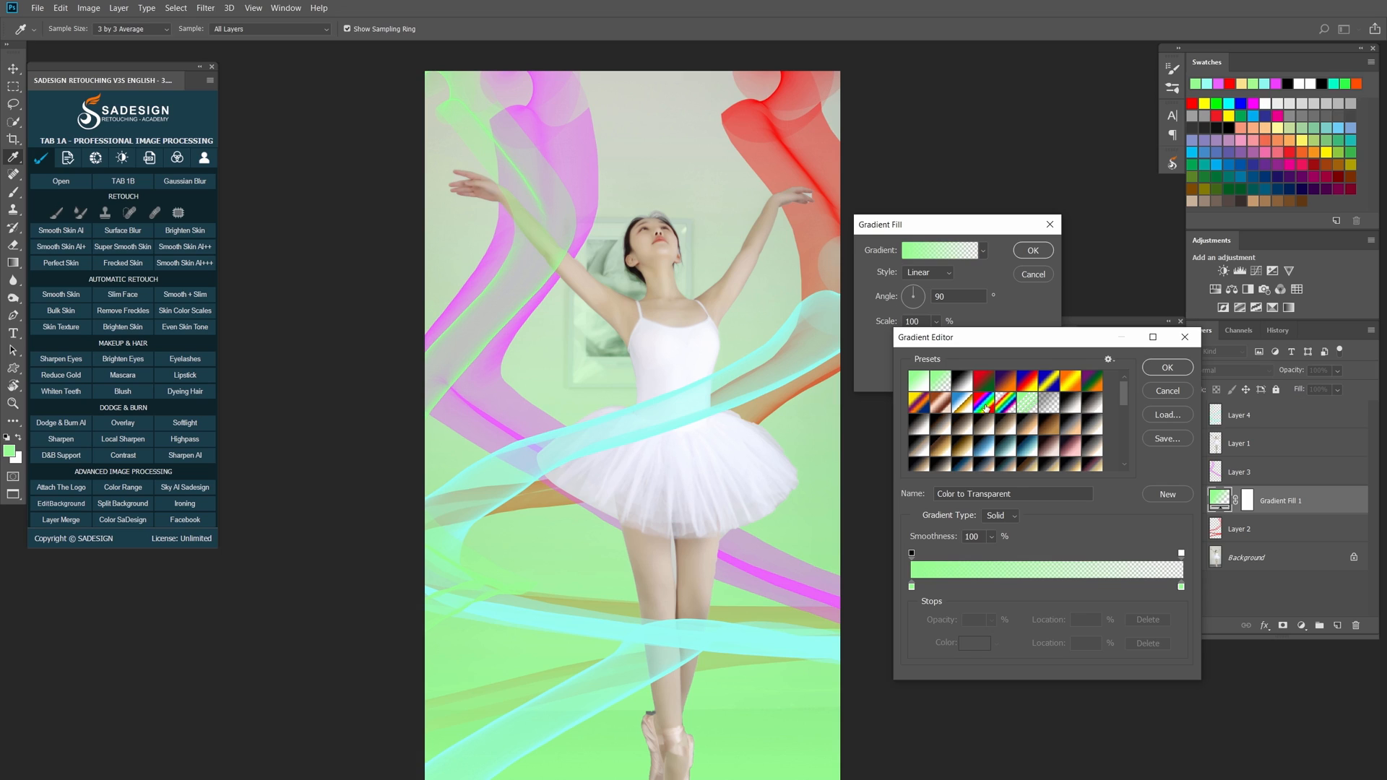
{"action": "left_click", "coordinate": [985, 403]}
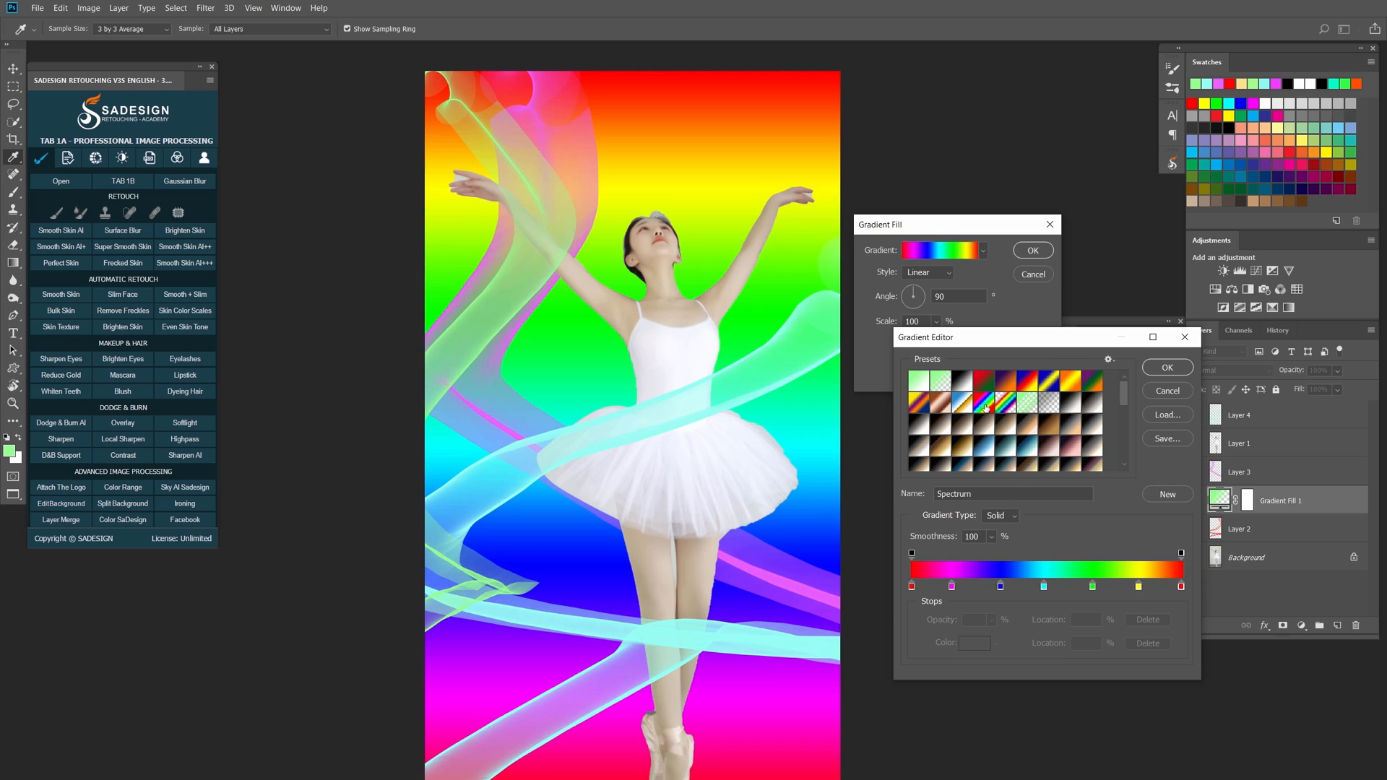
{"action": "left_click", "coordinate": [1165, 368]}
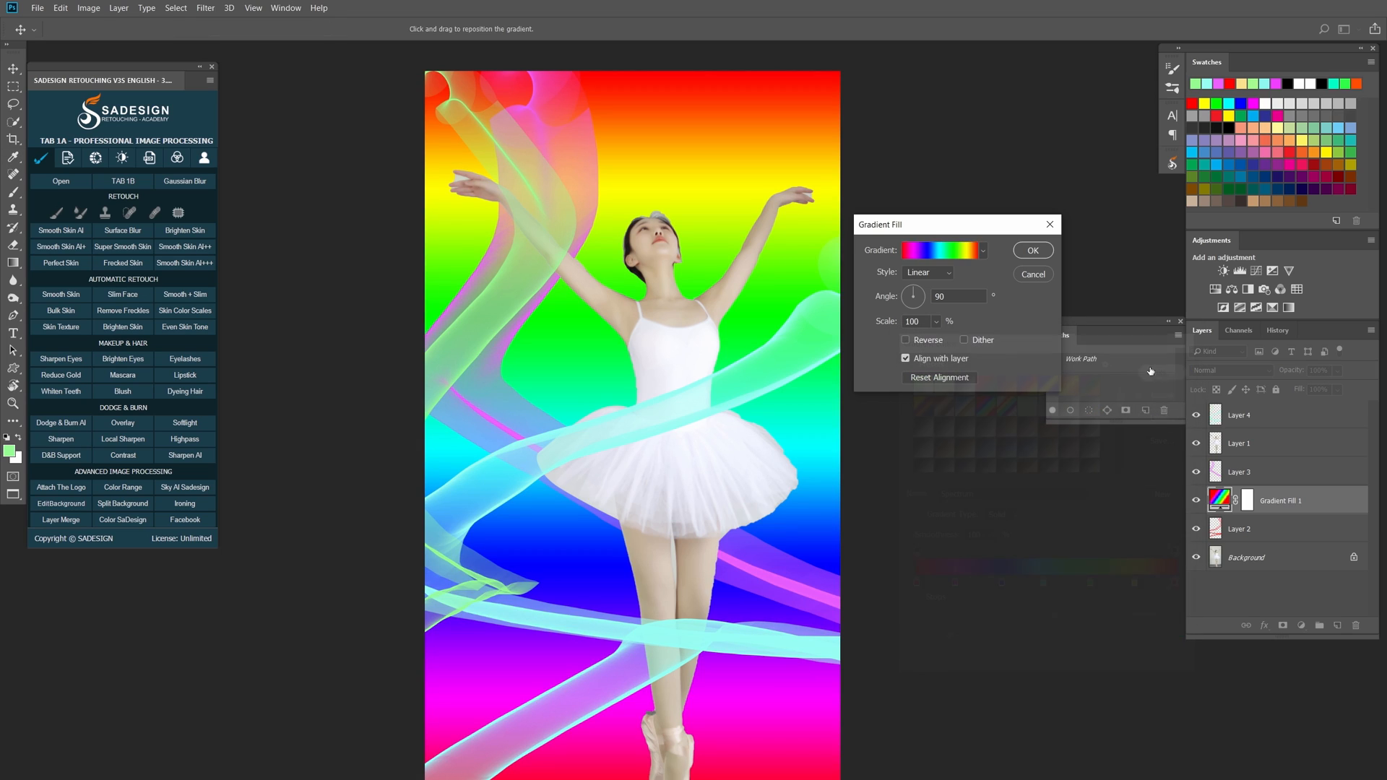
{"action": "left_click", "coordinate": [1032, 252]}
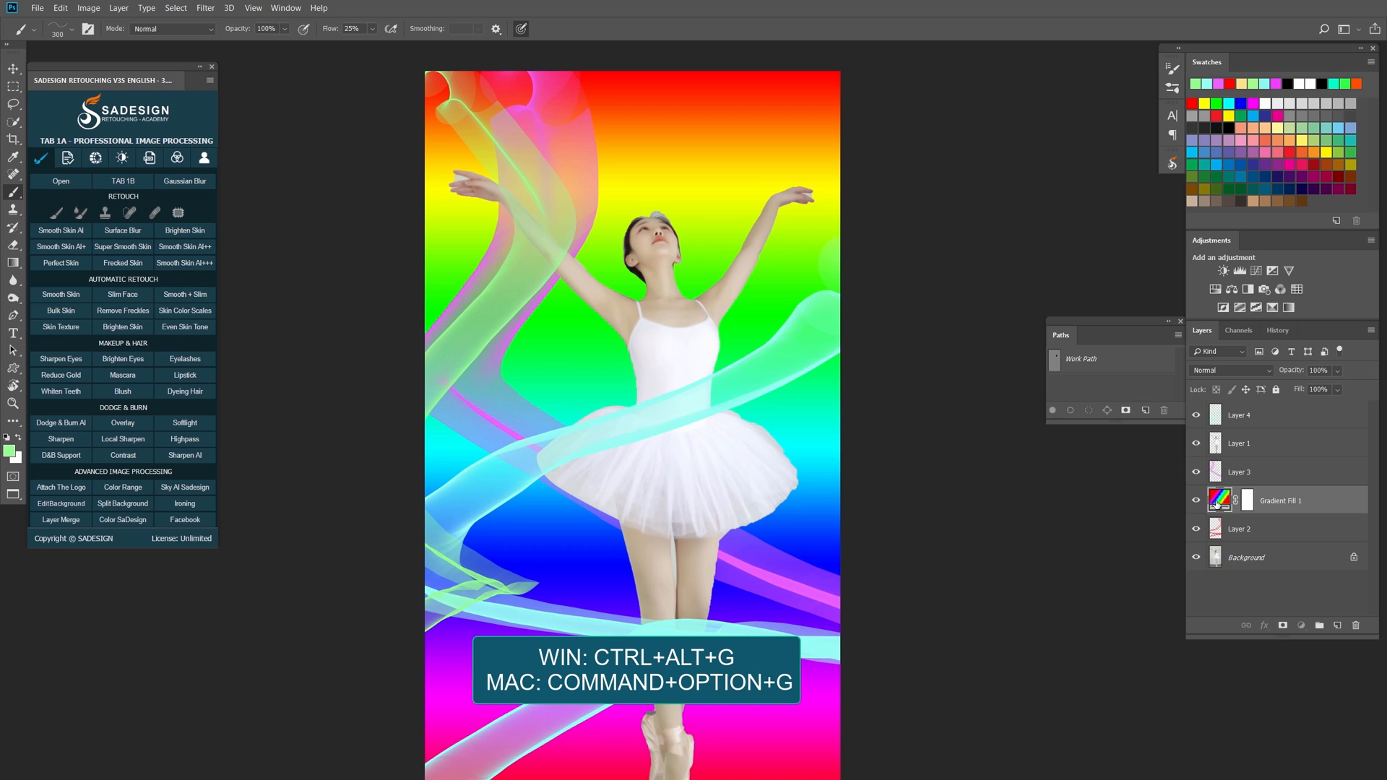
Clip the Gradient Fill layer to Layer 2 and toggle the gradient's visibility to compare the ribbon with and without it
{"action": "key", "text": "ctrl+alt+g"}
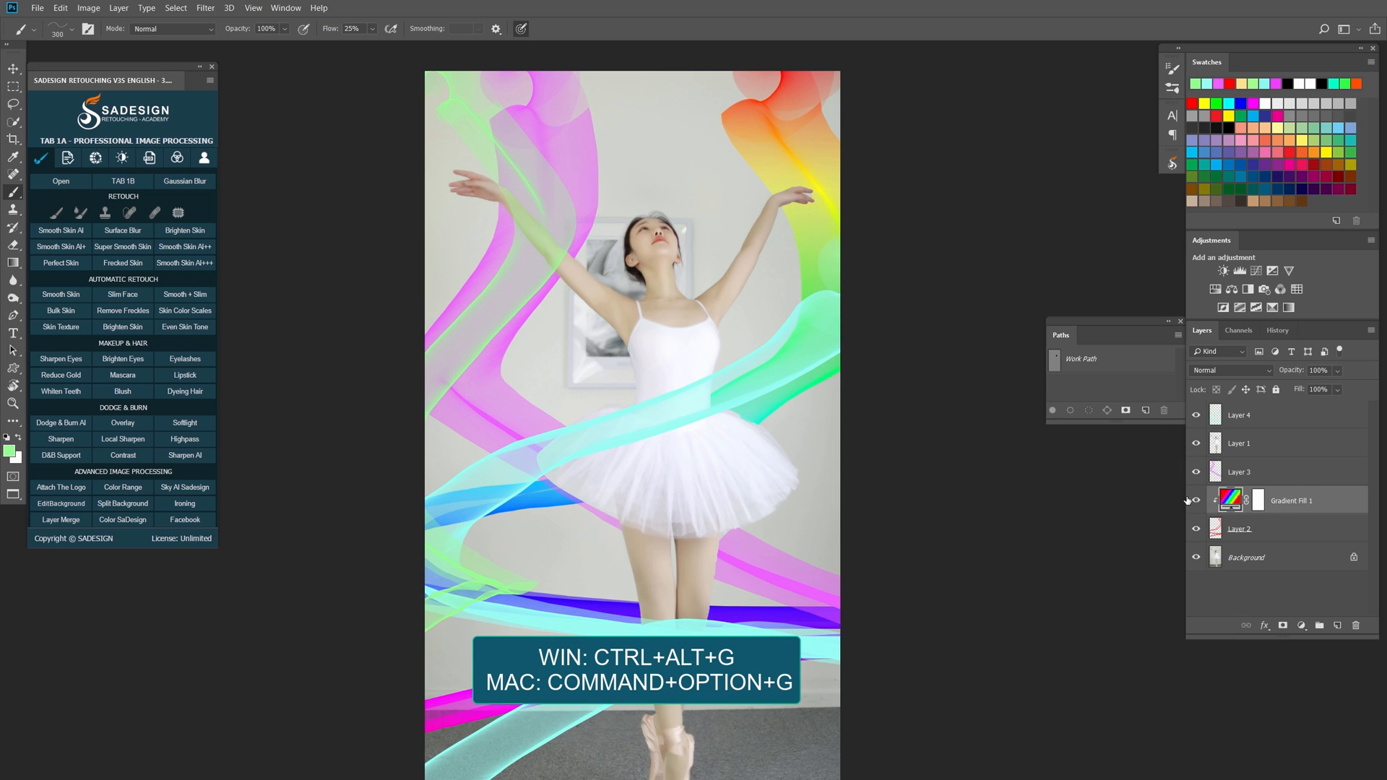
{"action": "left_click", "coordinate": [1196, 501]}
{"action": "left_click", "coordinate": [1195, 501]}
{"action": "left_click", "coordinate": [1196, 501]}
{"action": "left_click", "coordinate": [1196, 501]}
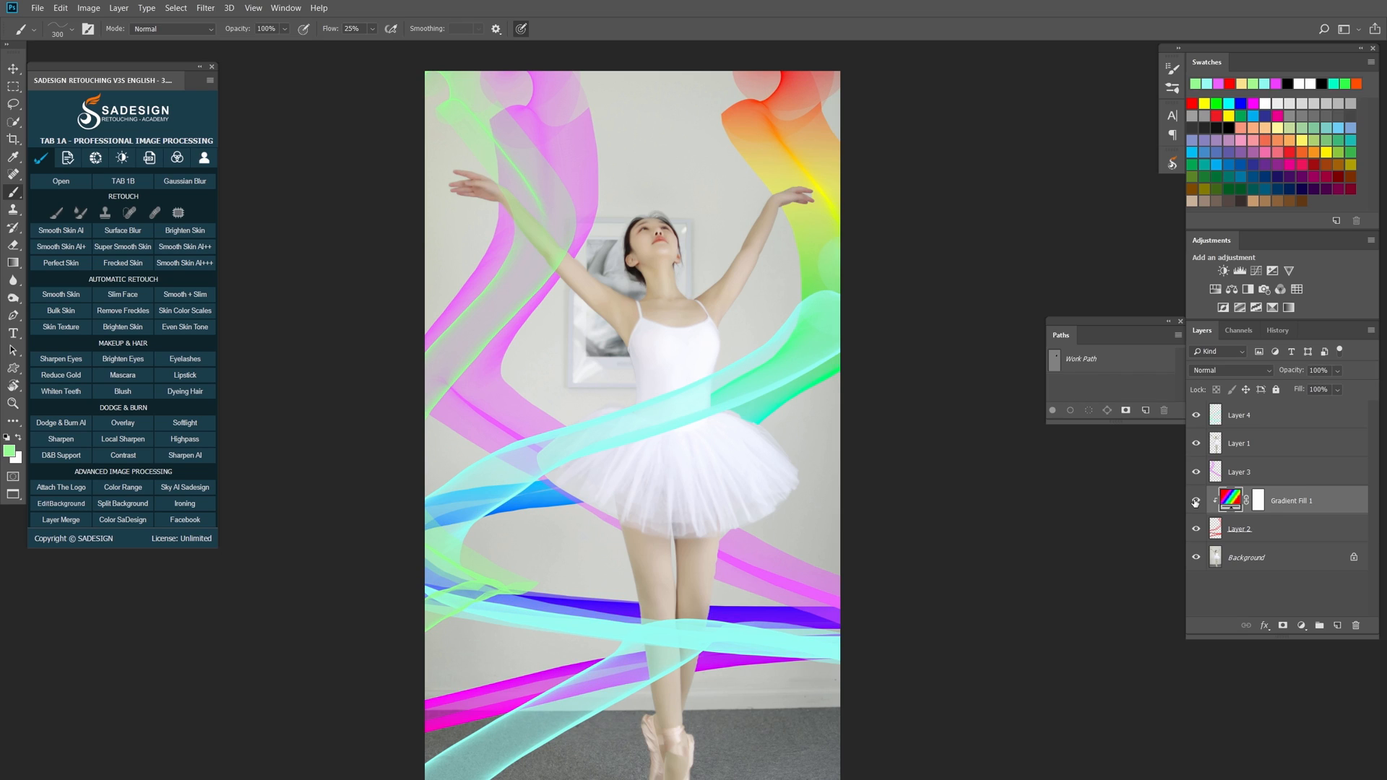
Check the Layer 2 ribbon by toggling its visibility, and lower that layer's opacity to 64%
{"action": "left_click", "coordinate": [1261, 529]}
{"action": "left_click", "coordinate": [1196, 531]}
{"action": "left_click", "coordinate": [1196, 531]}
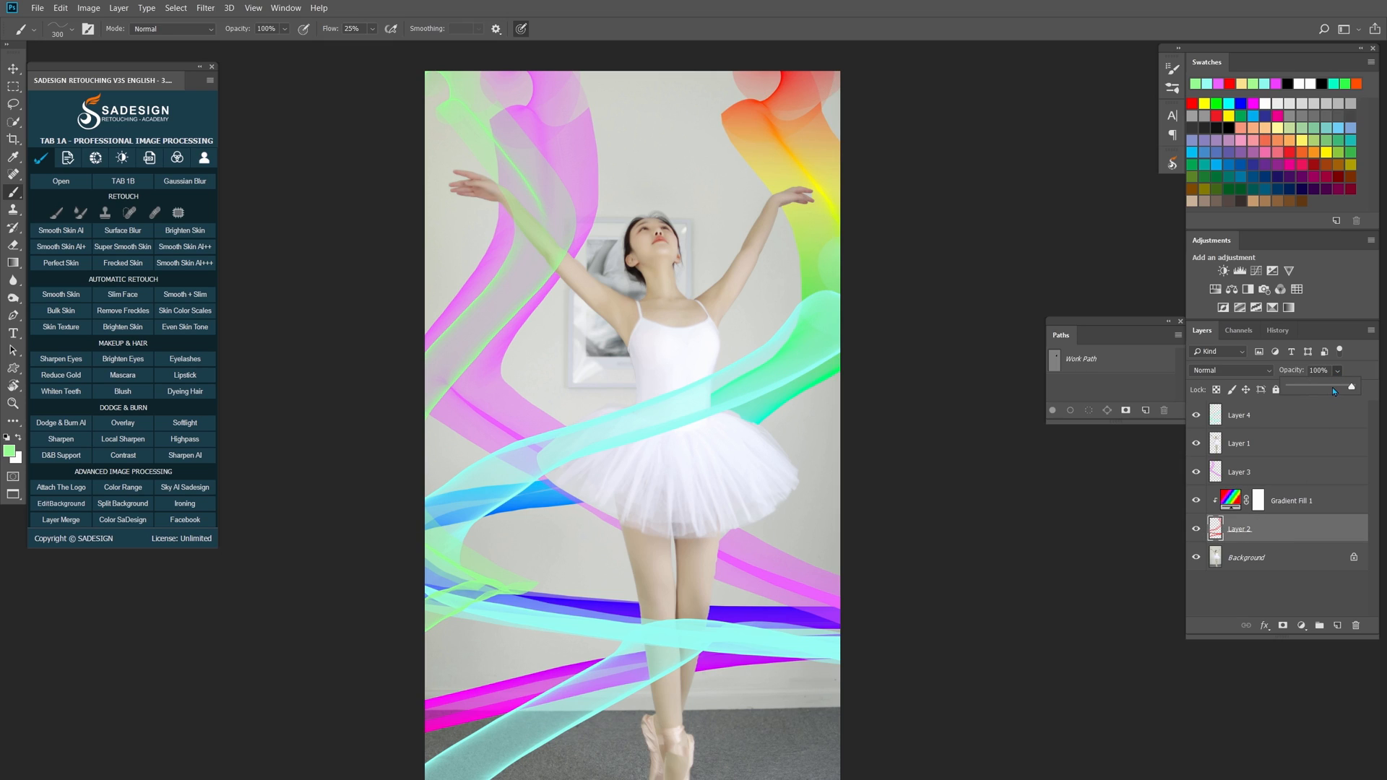
{"action": "left_click_drag", "start_coordinate": [1333, 388], "coordinate": [1330, 388]}
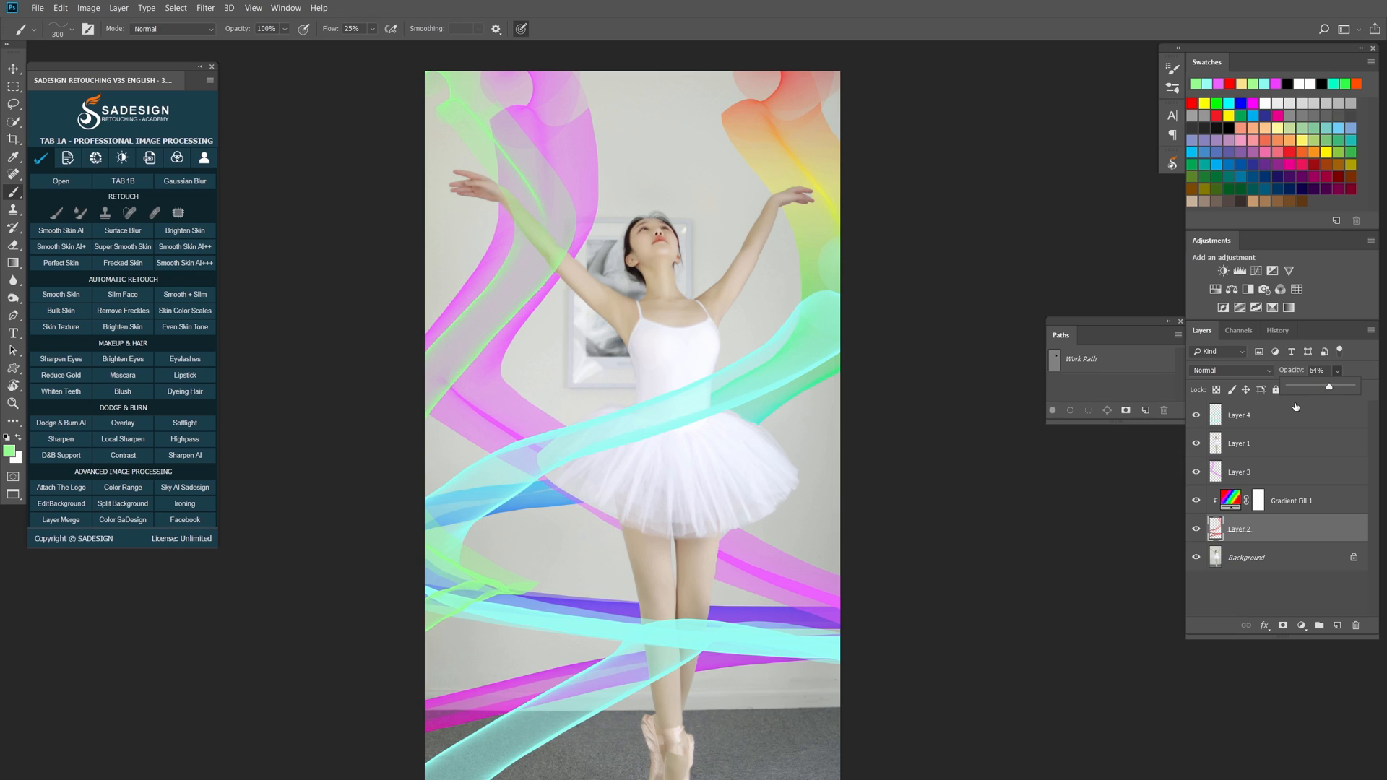
Compare the original photo's history snapshot with the finished ribbon artwork by switching between the two states
{"action": "left_click", "coordinate": [1274, 333]}
{"action": "left_click_drag", "start_coordinate": [1373, 599], "coordinate": [1351, 356]}
{"action": "left_click", "coordinate": [1309, 358]}
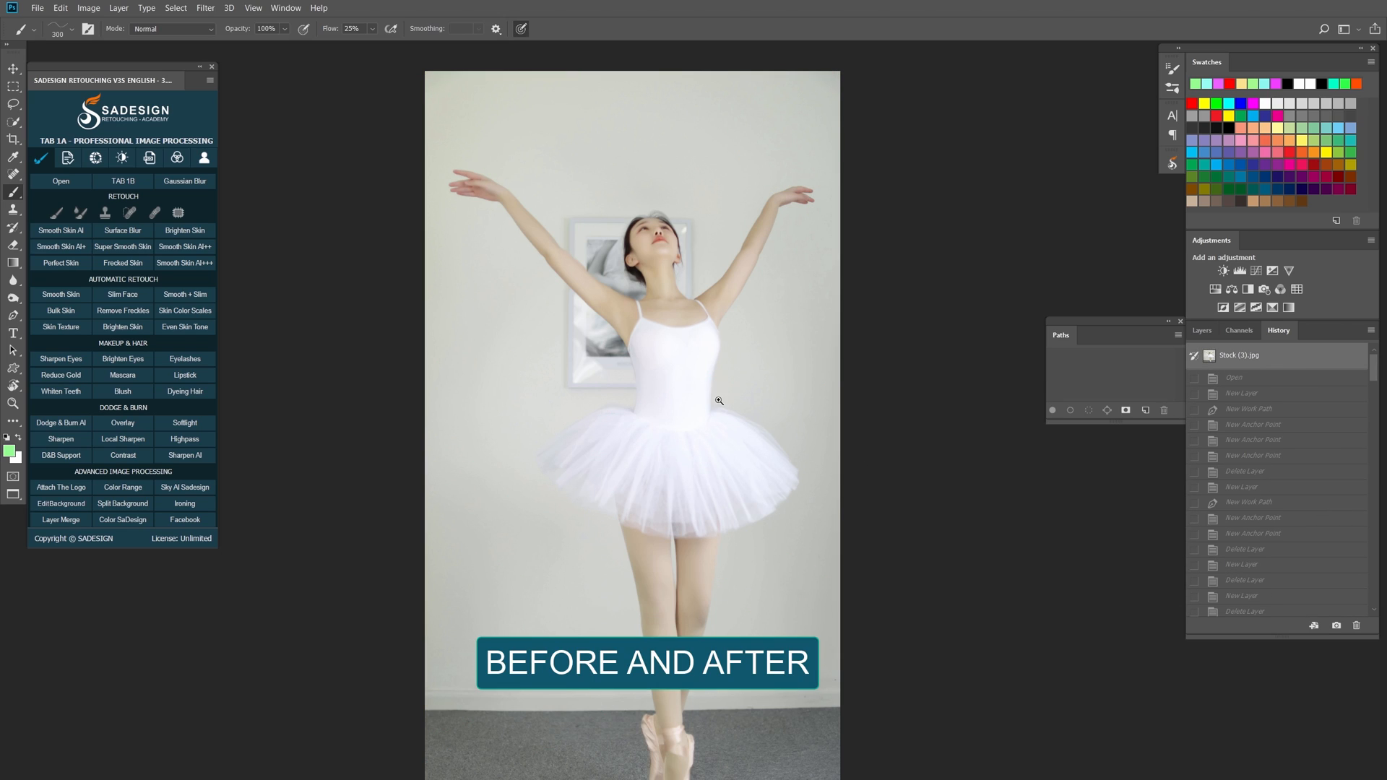
{"action": "key", "text": "ctrl+z"}
{"action": "key", "text": "ctrl+z"}
{"action": "key", "text": "ctrl+z"}
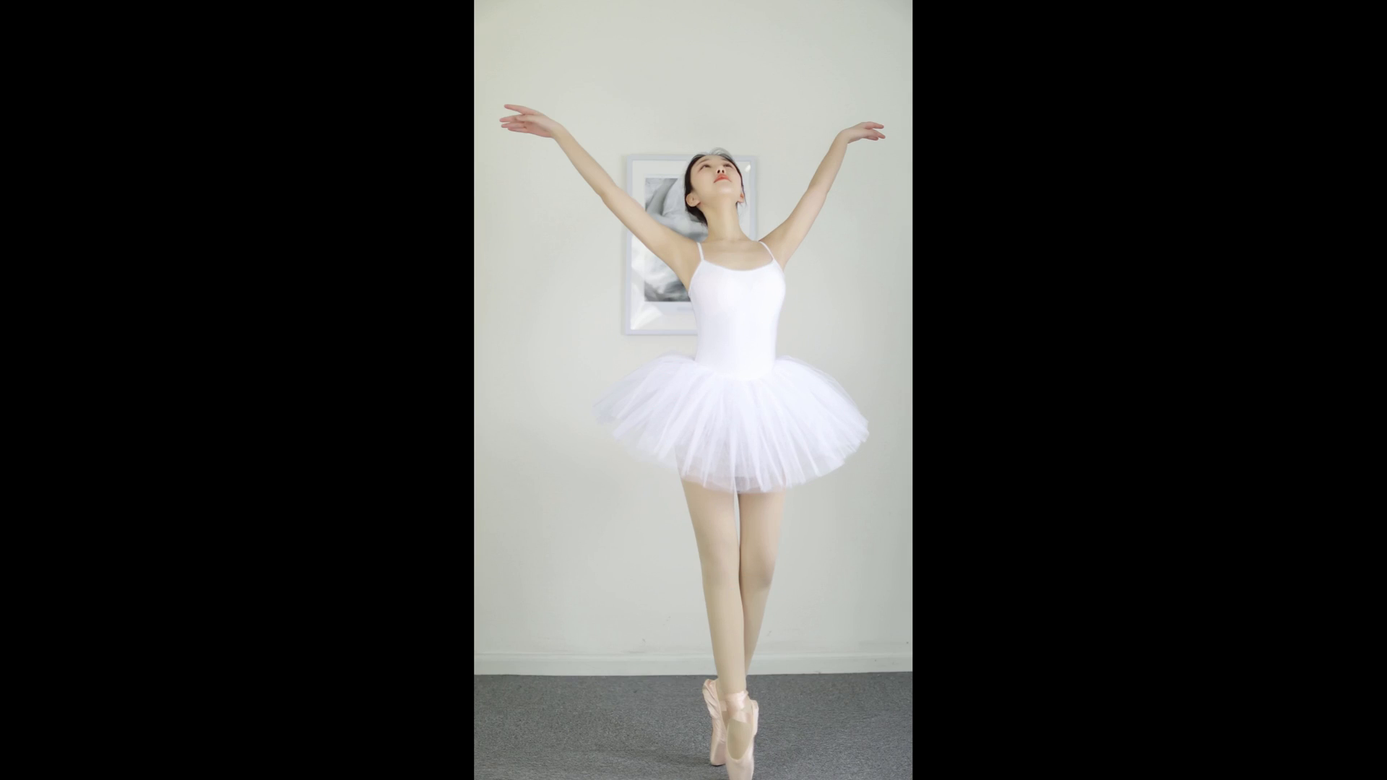